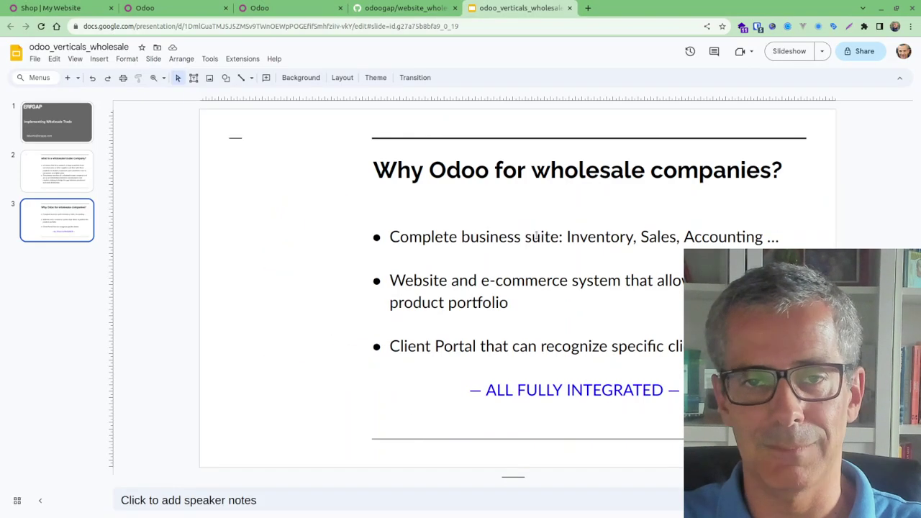
Tour the CRM pipeline, Sales quotations and Apps catalogue, then move to the iPhone-emulated tab
left_click(190, 13)
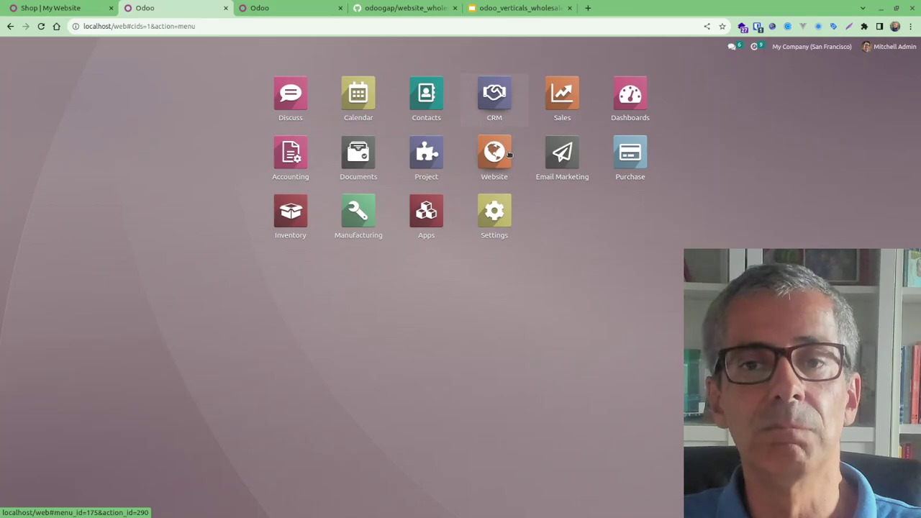
key("Return")
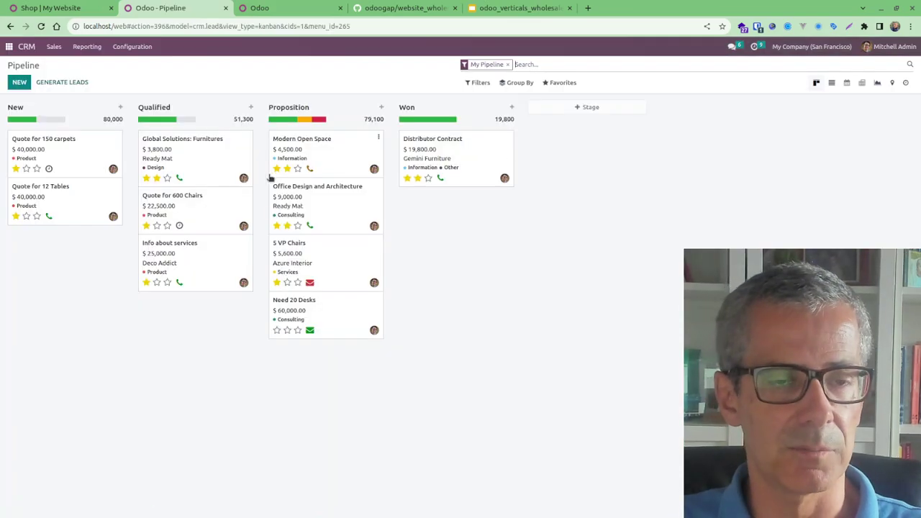
left_click(10, 47)
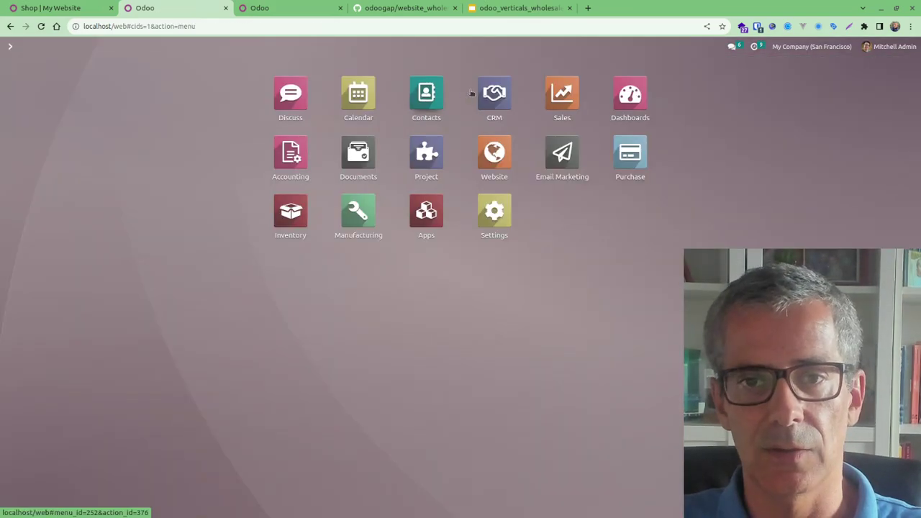
left_click(553, 96)
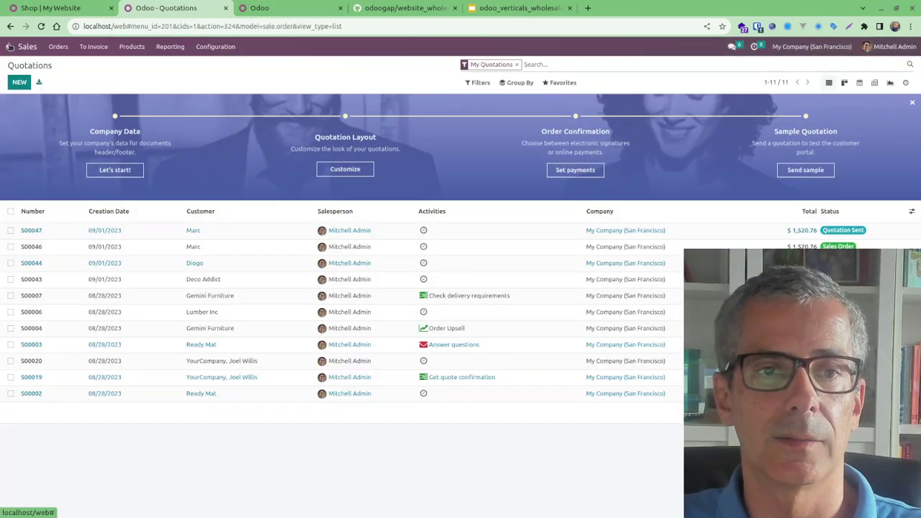
left_click(9, 45)
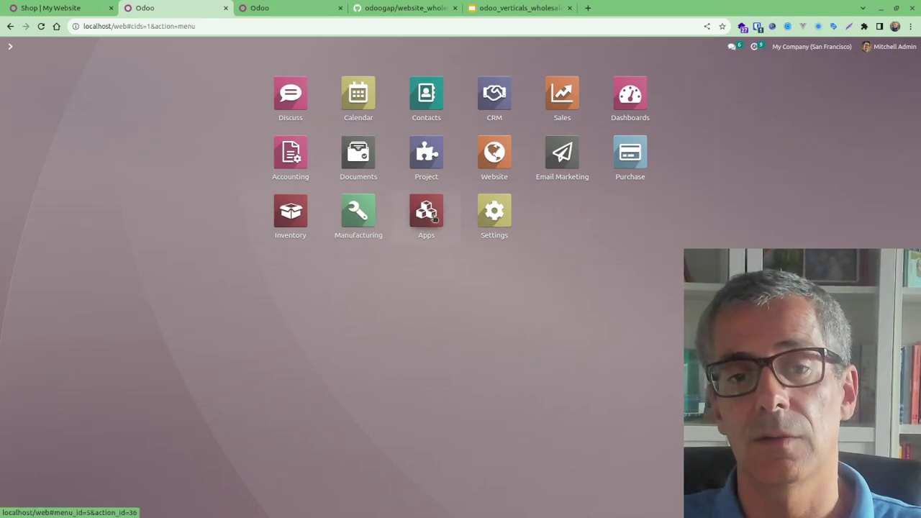
left_click(434, 220)
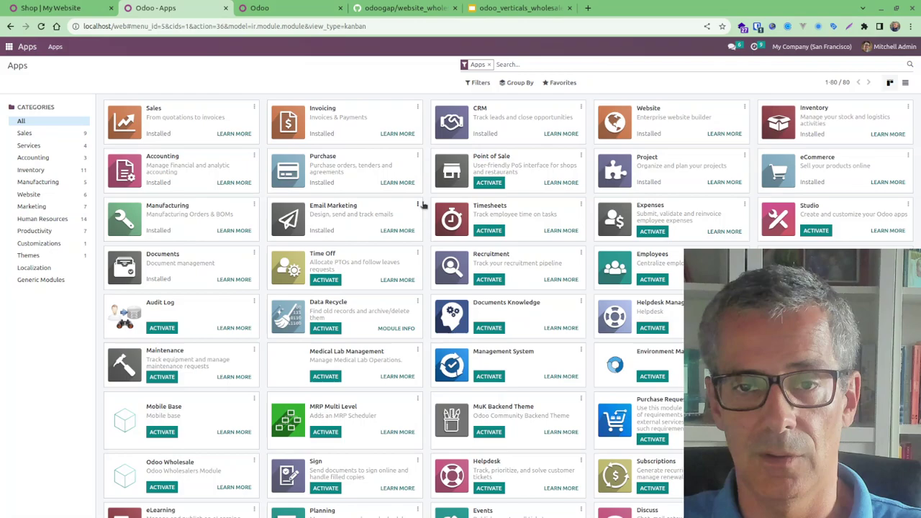
left_click(287, 16)
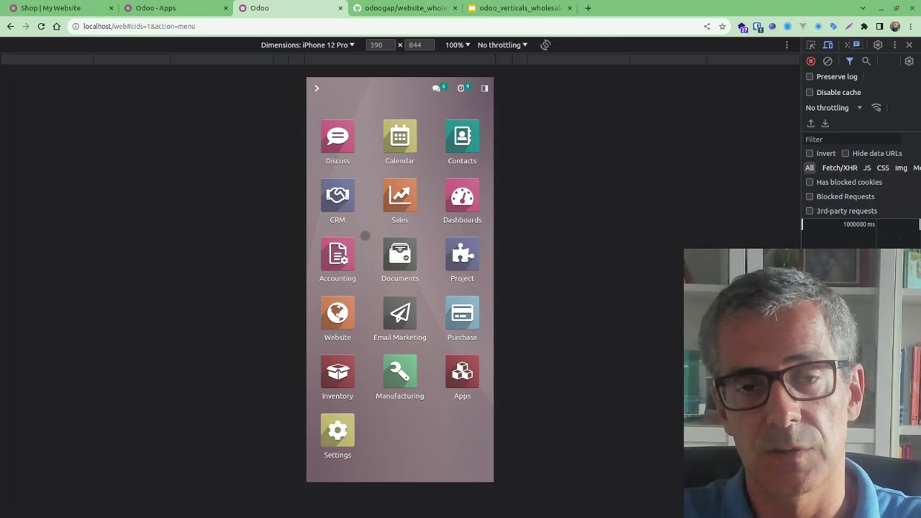
Check Sales quotations in the mobile view, then switch to the 'Shop | My Website' tab
left_click(397, 196)
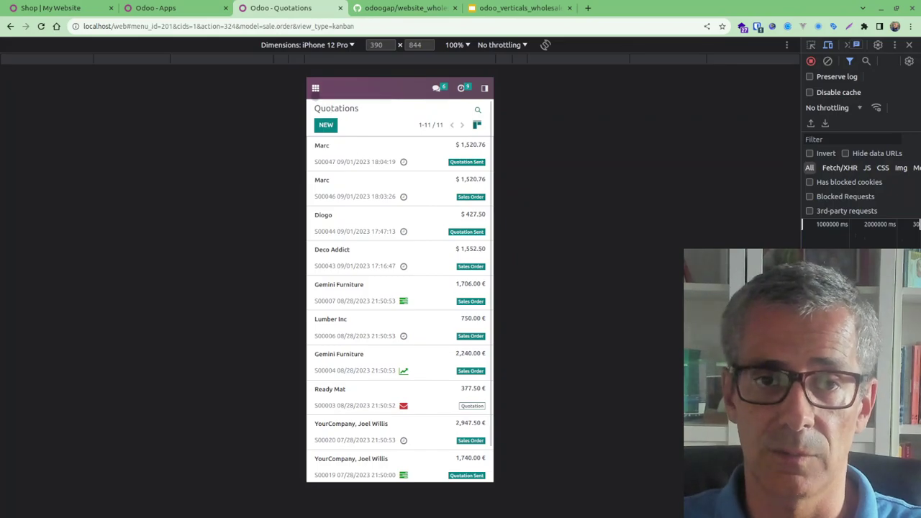
left_click(316, 90)
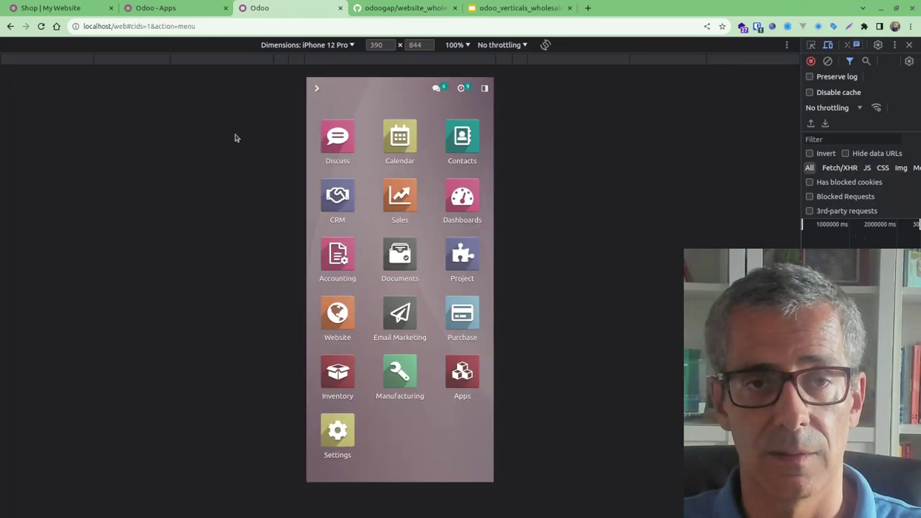
left_click(64, 8)
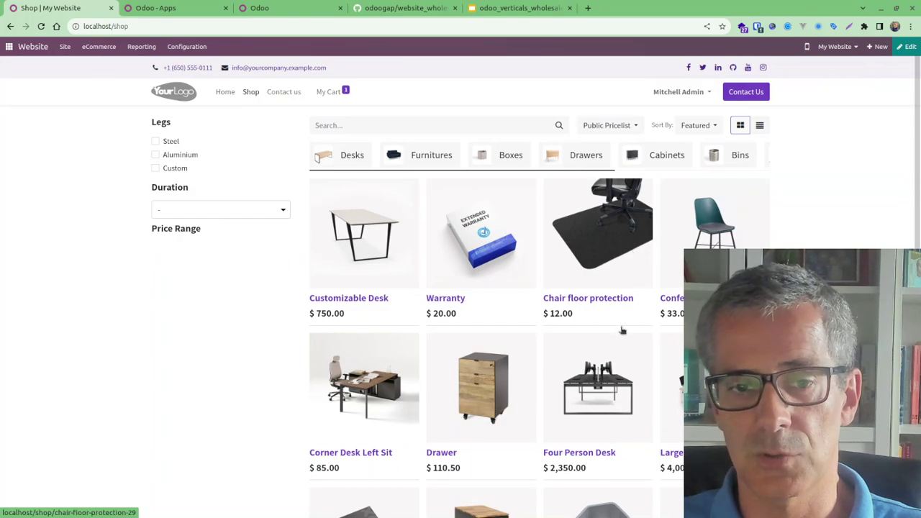
View the Customizable Desk with Aluminium legs at $800.40, then go to the website Home page
scroll(281, 90, "down", 3)
scroll(280, 90, "up", 3)
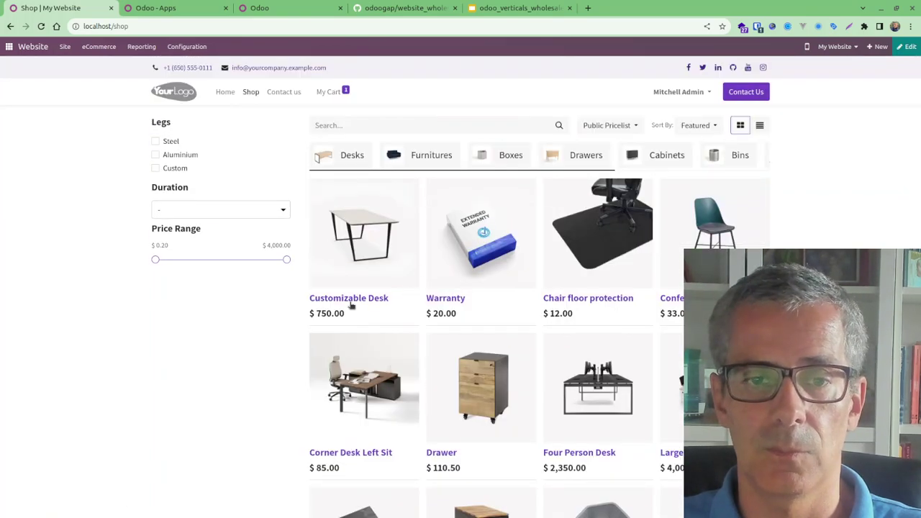
left_click(354, 299)
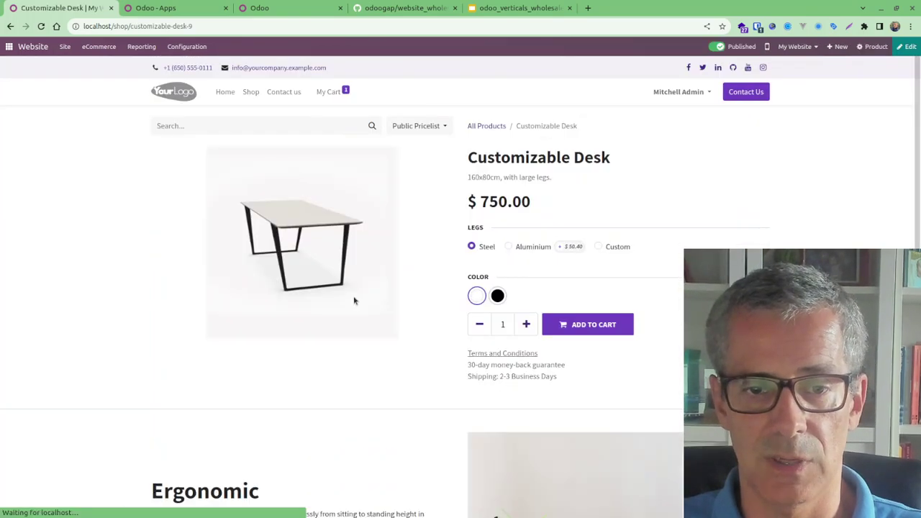
left_click(508, 247)
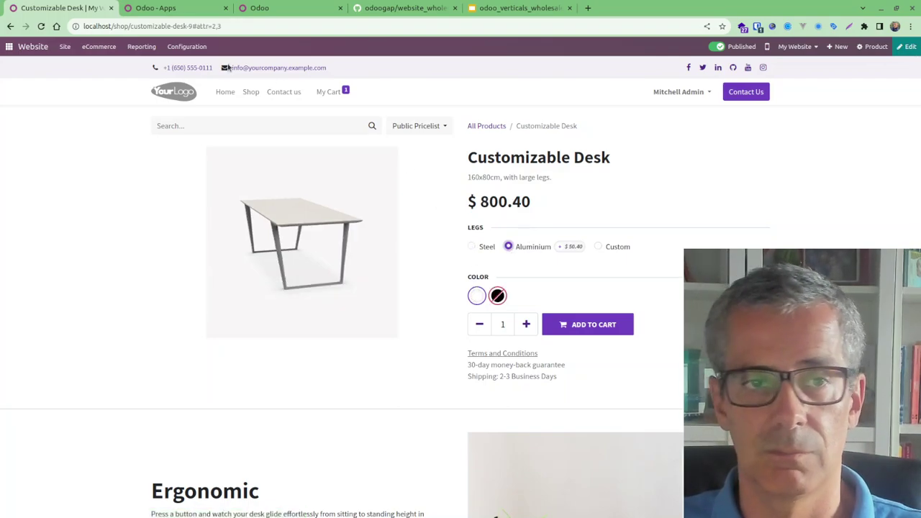
left_click(223, 93)
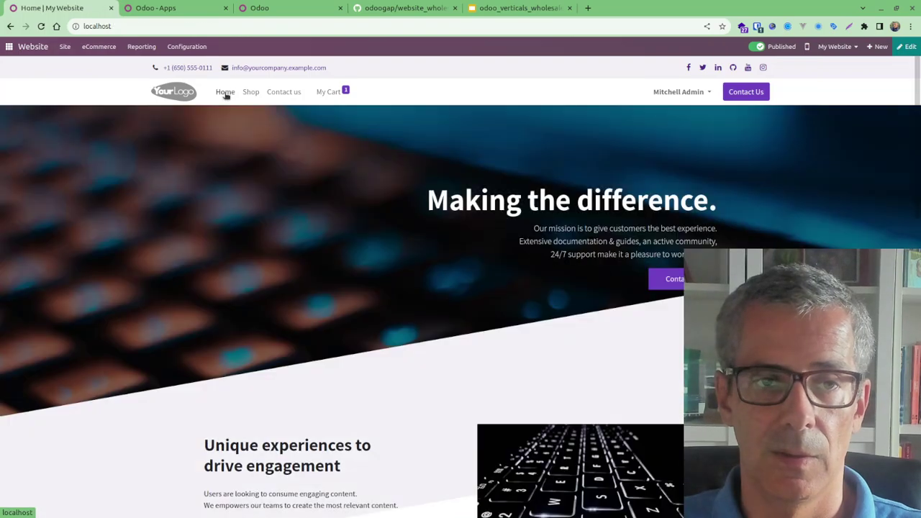
Add a three-image Columns block (Powerful API, Mobile Experience, Support Team) below the hero and save
left_click(911, 48)
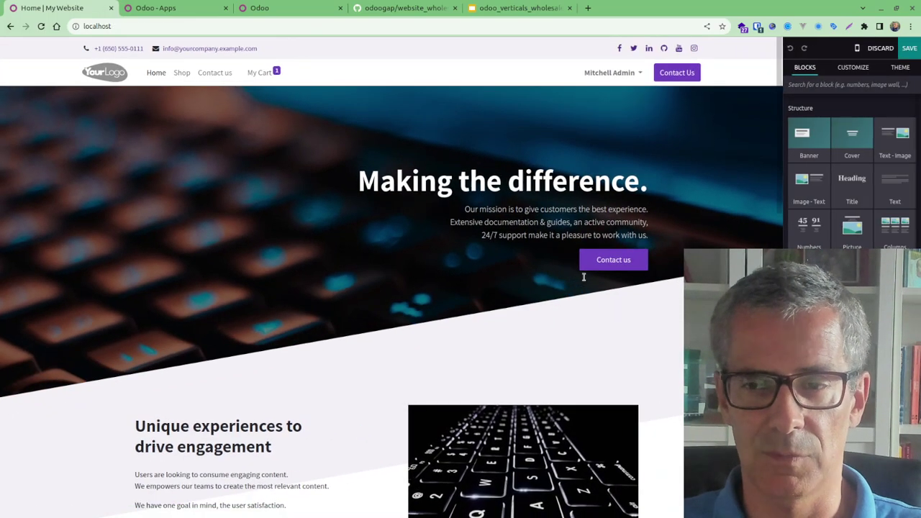
triple_click(531, 222)
left_click(539, 227)
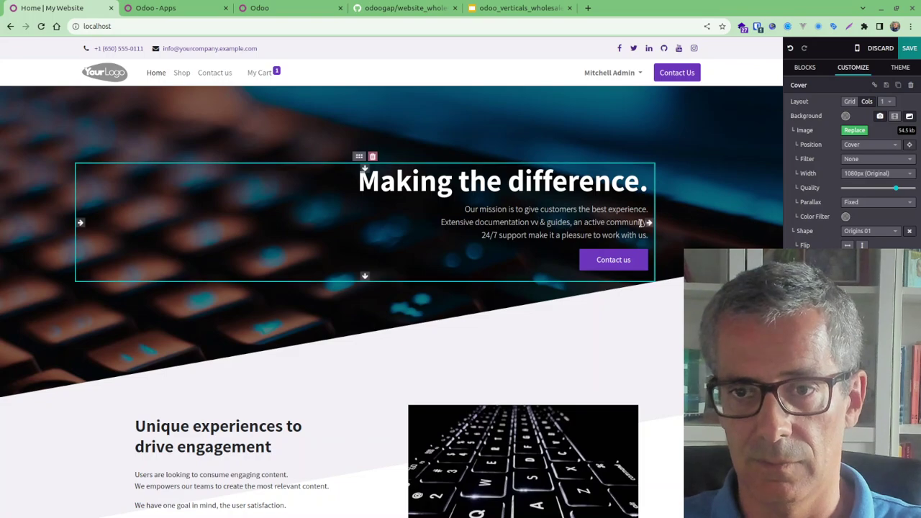
scroll(565, 310, "down", 4)
scroll(565, 310, "down", 1)
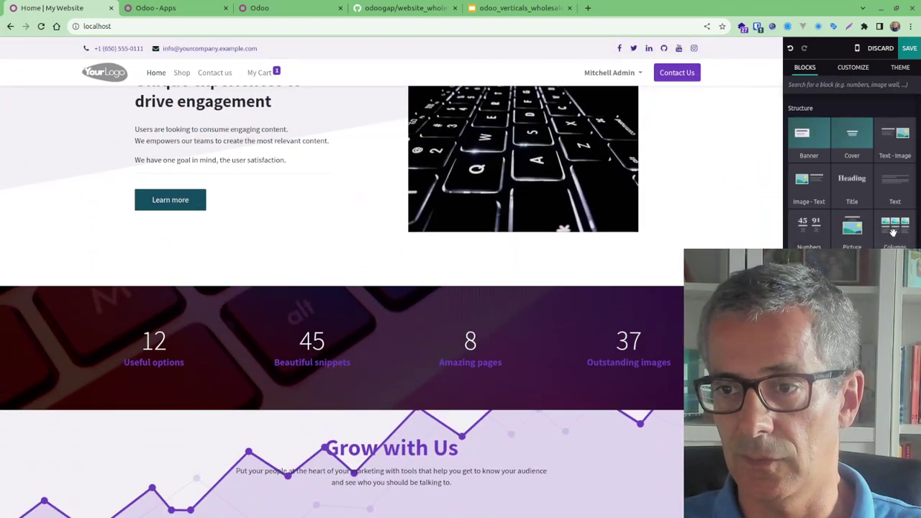
left_click_drag(893, 228, 323, 295)
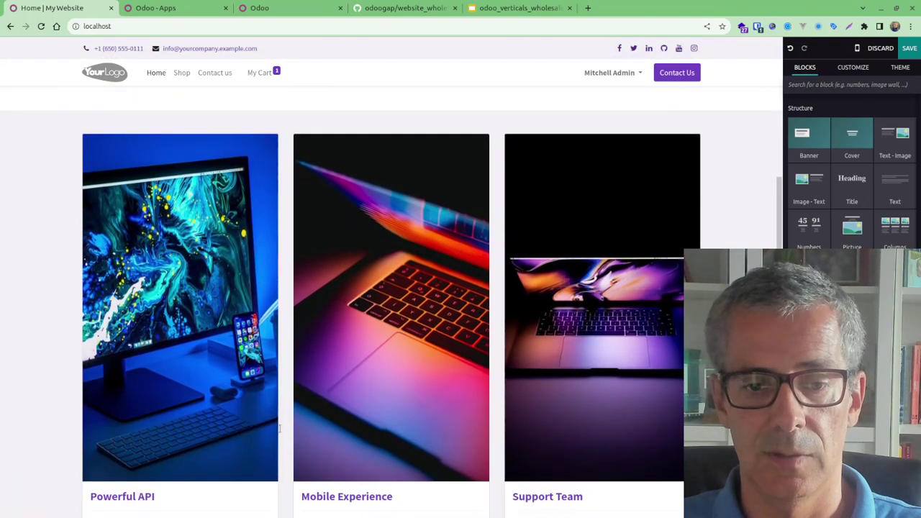
left_click(911, 49)
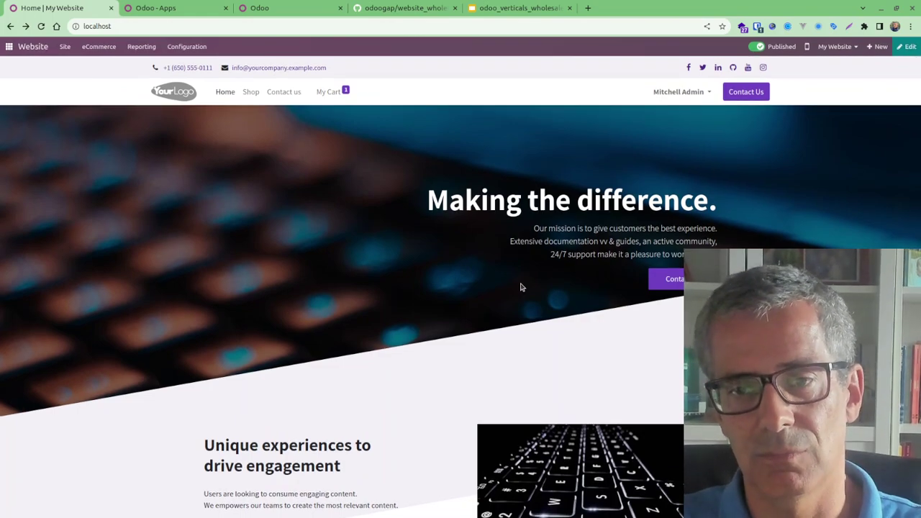
Scroll through the Home page, check the admin account menu, and return to the backend app menu
scroll(490, 310, "down", 3)
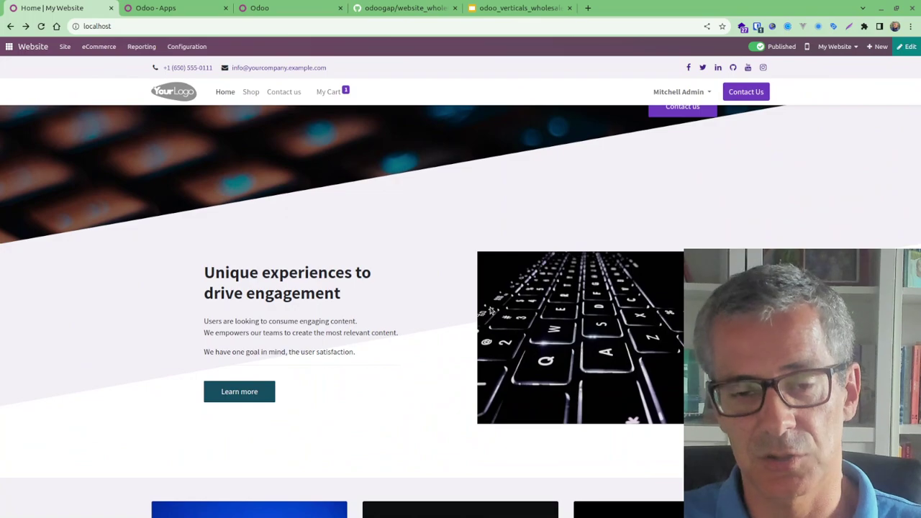
scroll(490, 311, "down", 6)
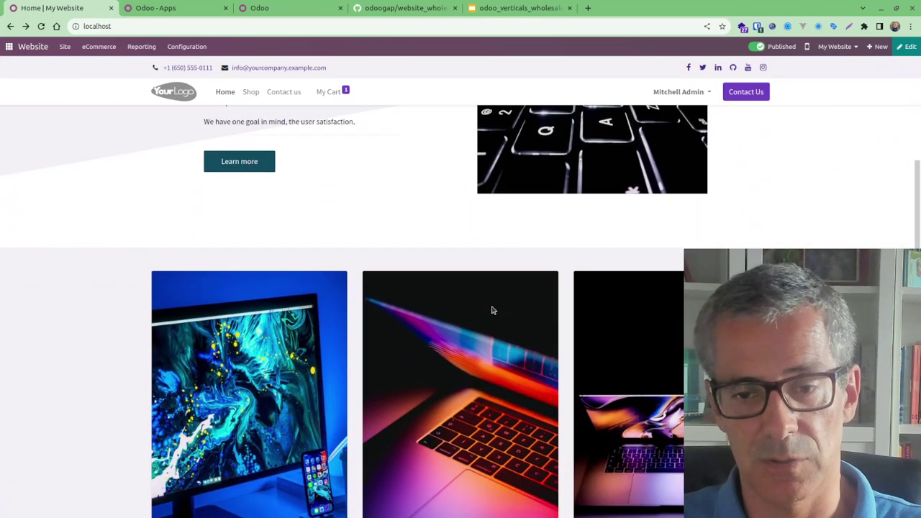
scroll(493, 311, "up", 8)
scroll(492, 311, "up", 1)
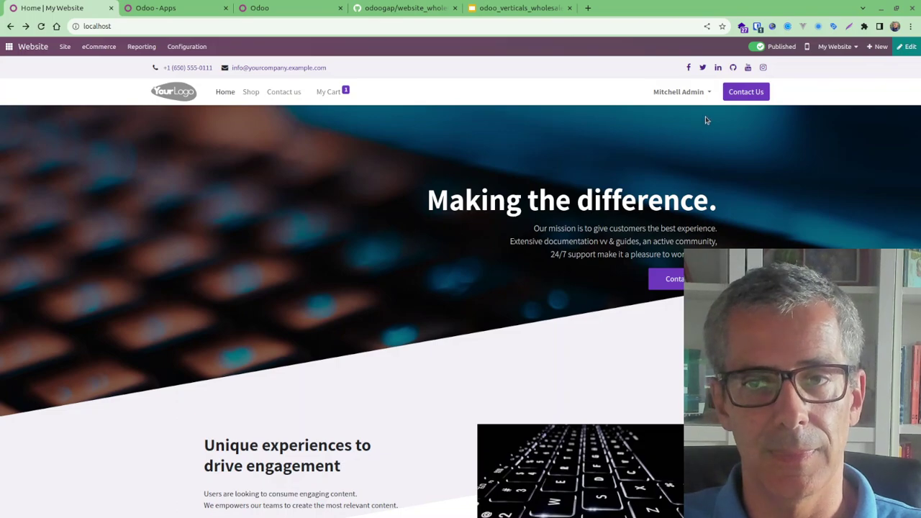
left_click(701, 93)
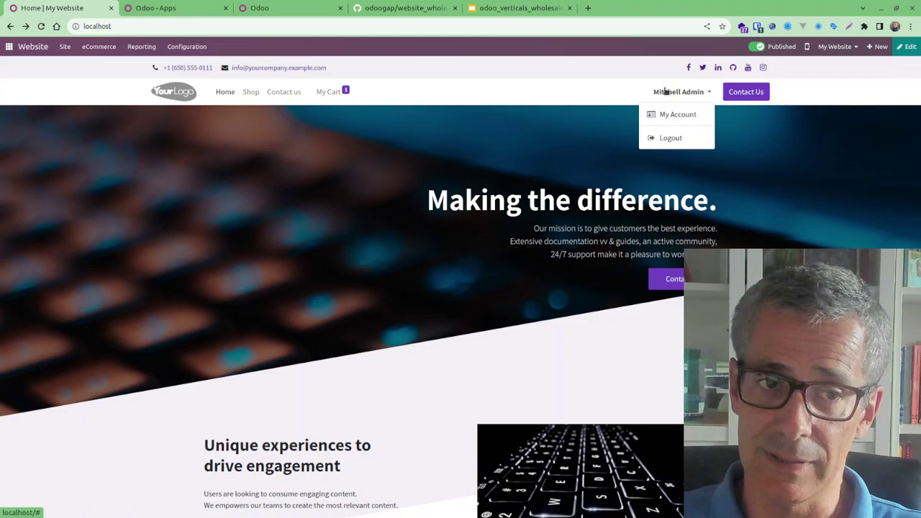
left_click(9, 46)
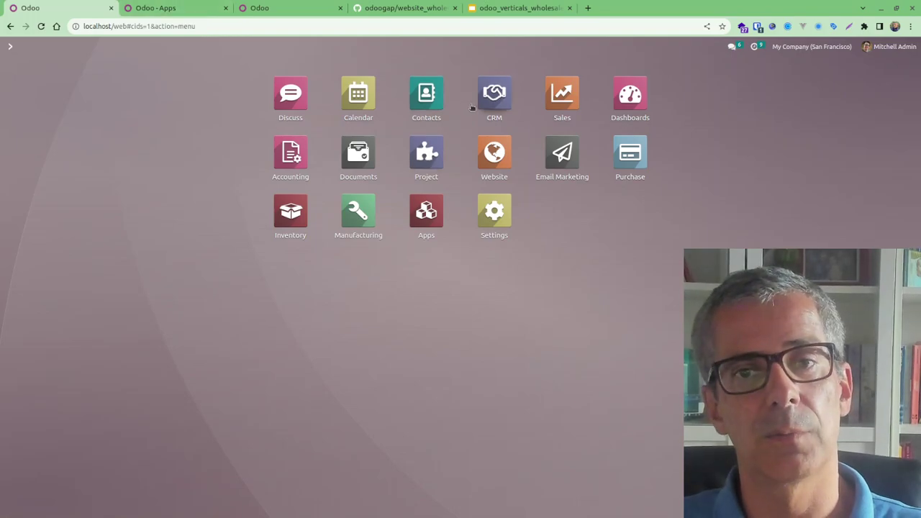
left_click(408, 127)
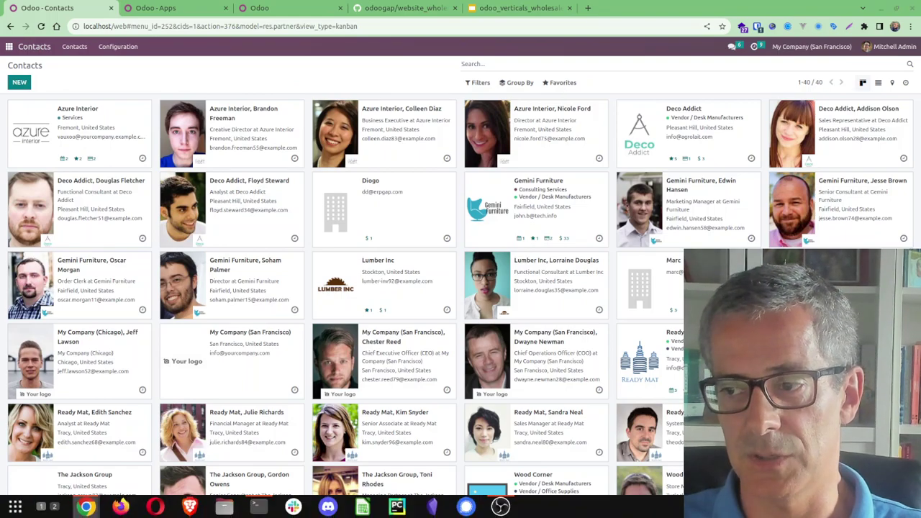
key("alt+Tab")
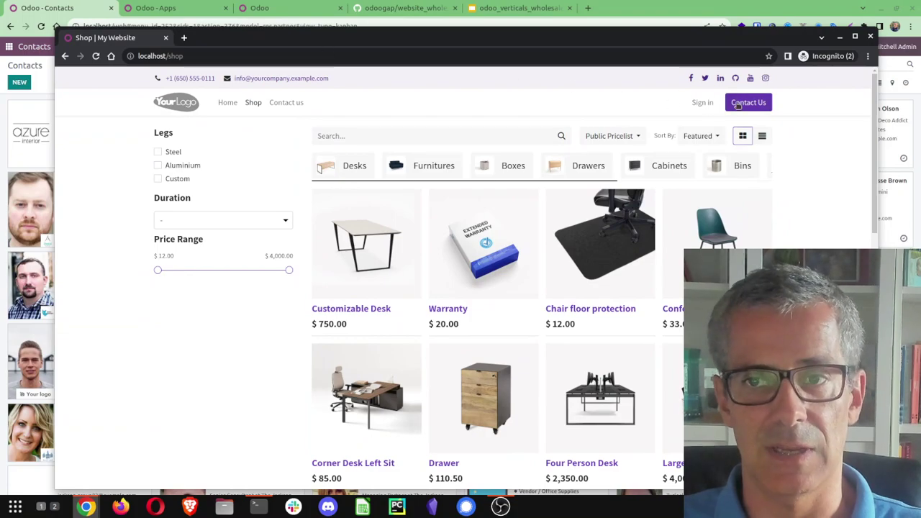
left_click(236, 105)
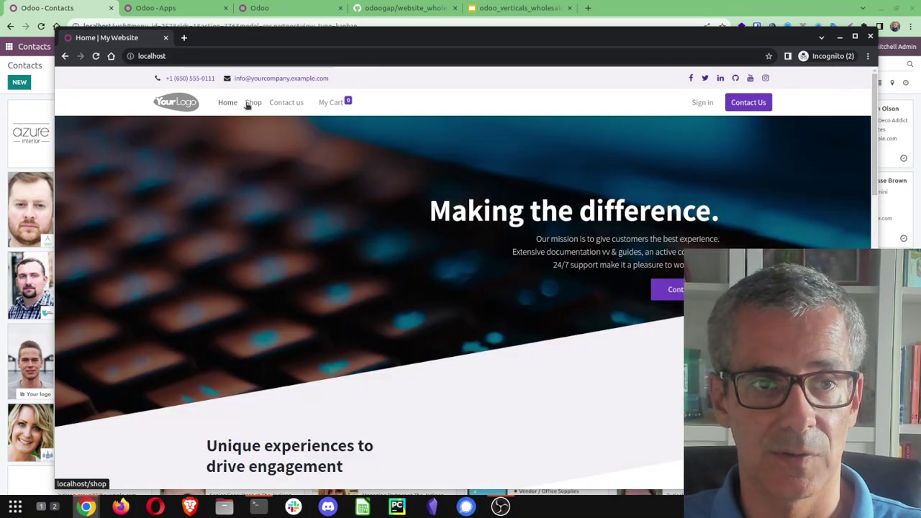
left_click(248, 105)
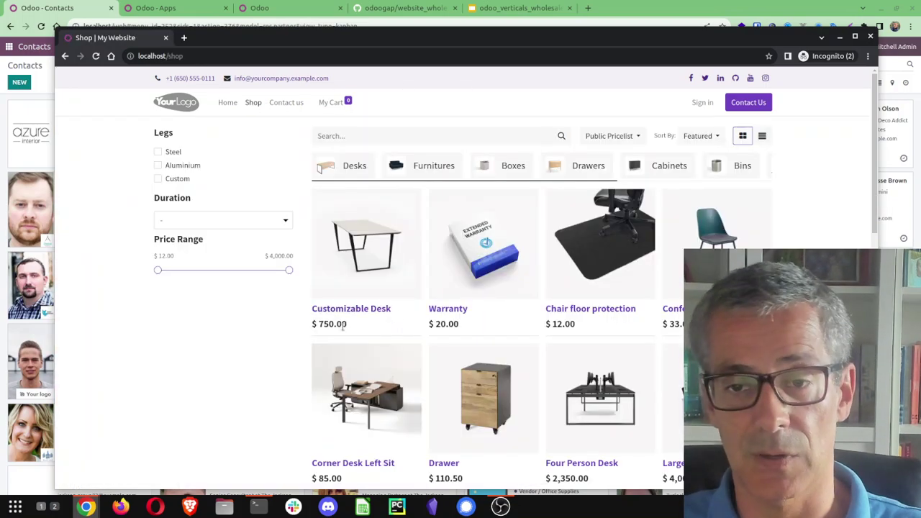
key("super+h")
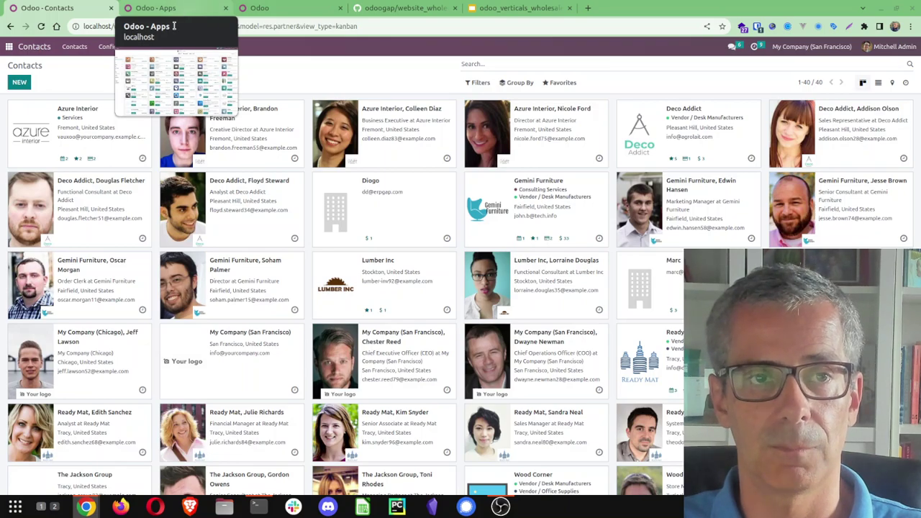
Open the Apps catalogue and settle on the Odoo Apps tab after checking the other tabs
left_click(9, 46)
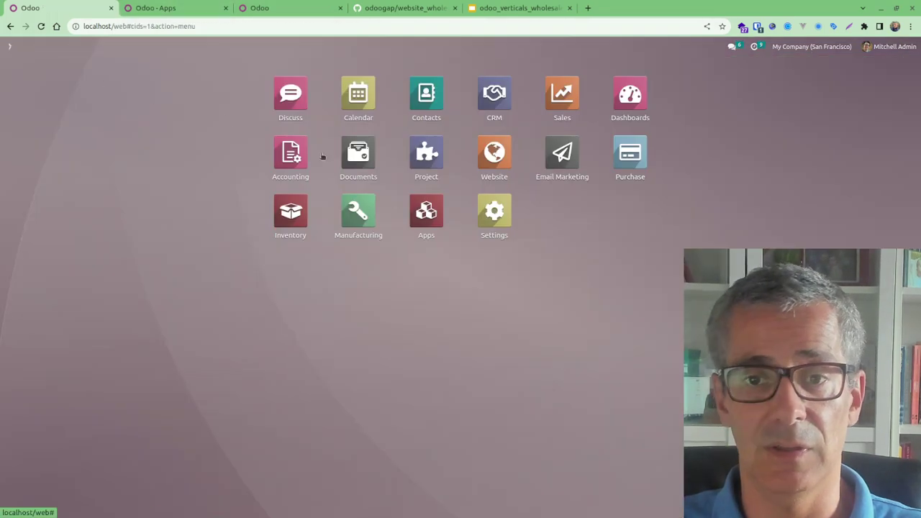
left_click(419, 227)
left_click(403, 8)
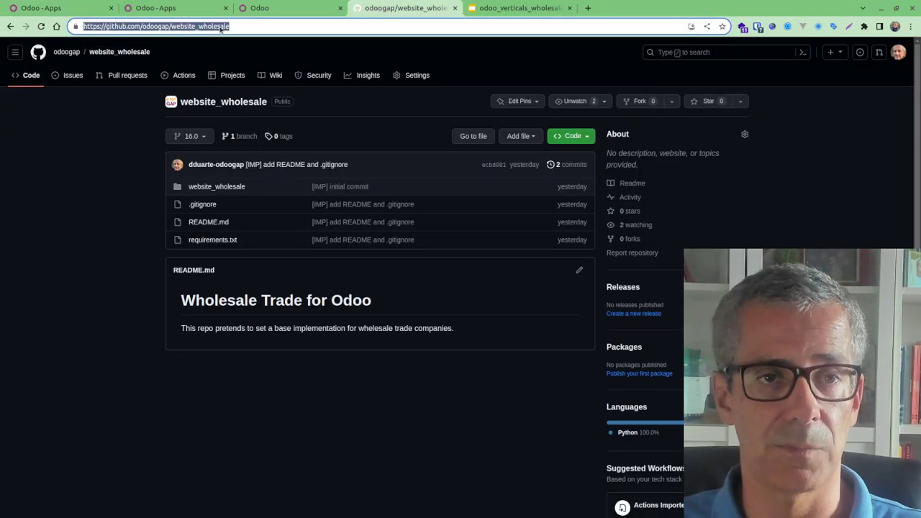
left_click(291, 8)
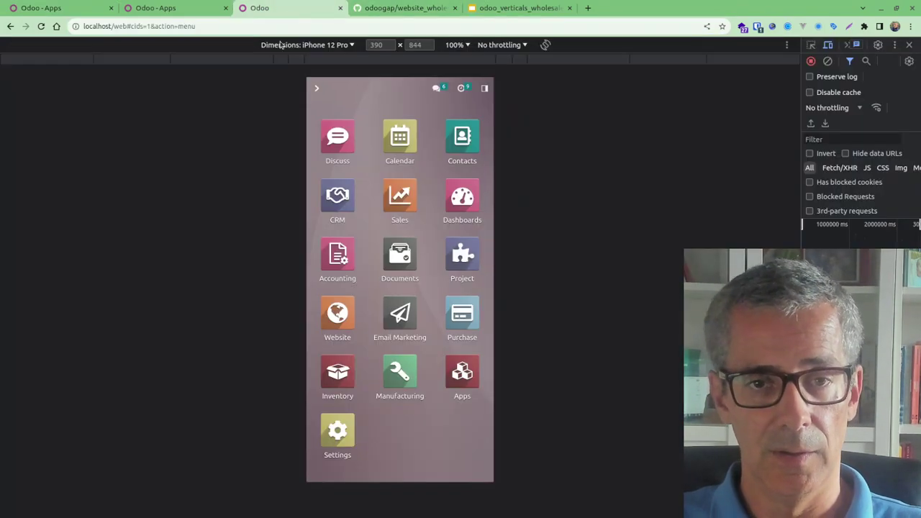
left_click(177, 9)
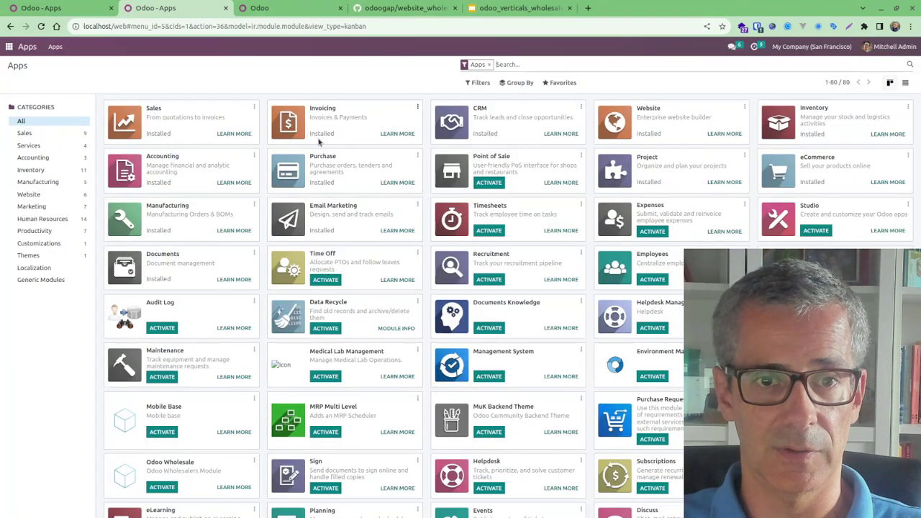
Search apps for 'whol' and activate the Odoo Wholesale module
left_click(506, 64)
type("whol")
key("Return")
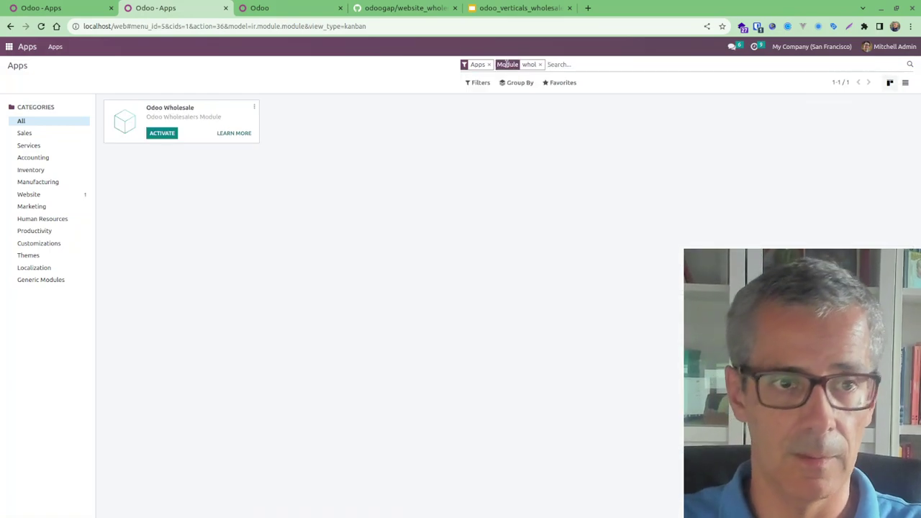
left_click(163, 135)
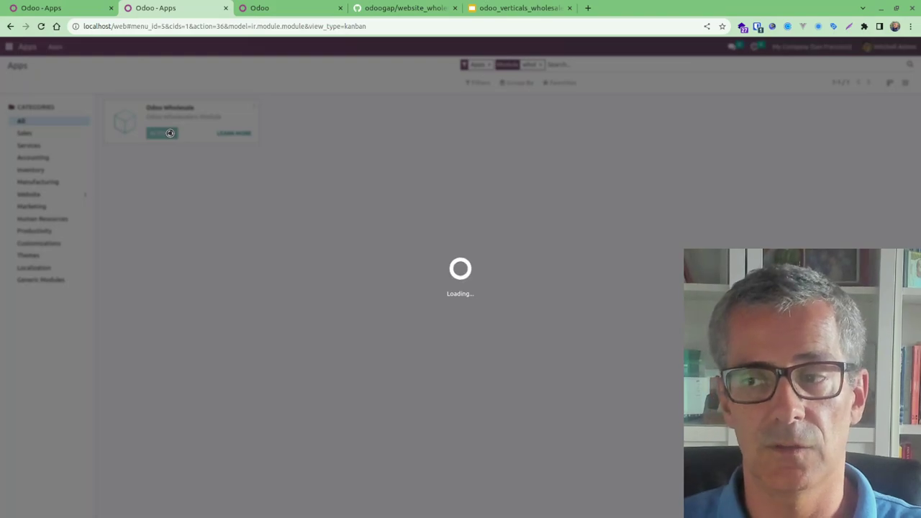
Reload the private shop window, then close it once the Wholesale installation finishes
key("alt+Tab")
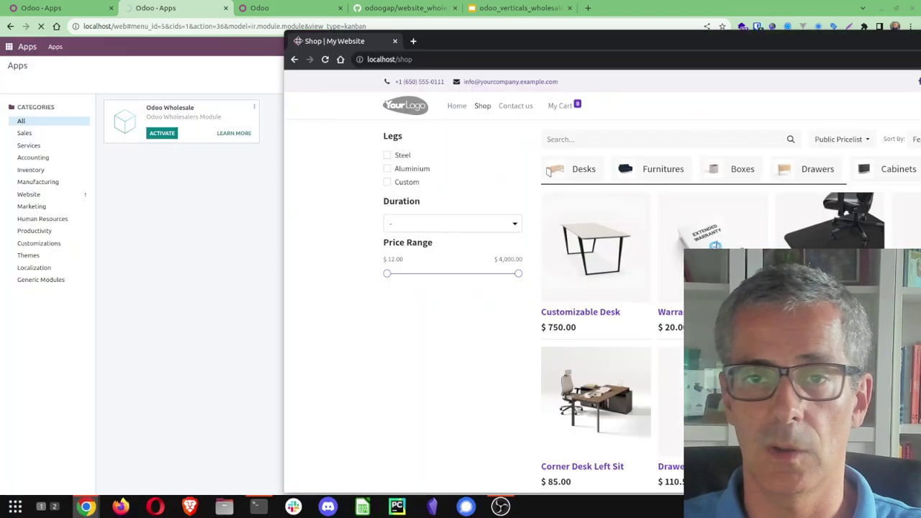
key("F5")
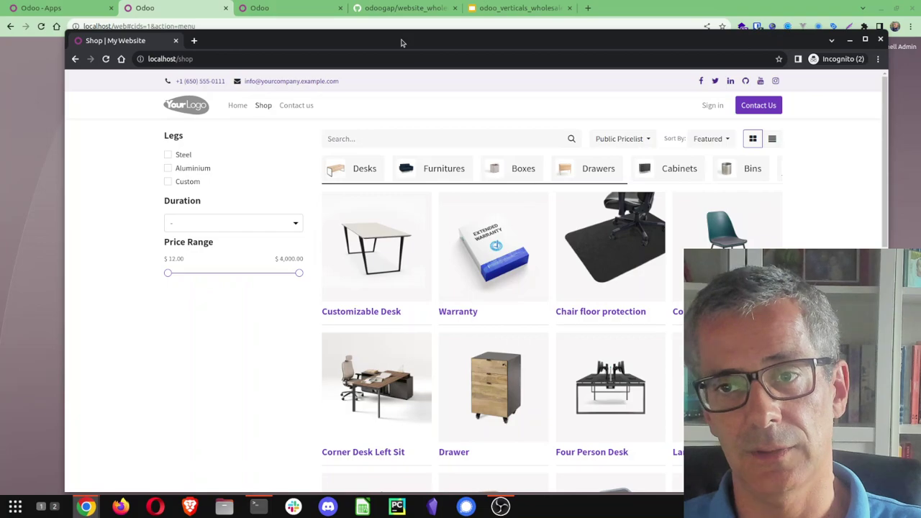
key("ctrl+shift+w")
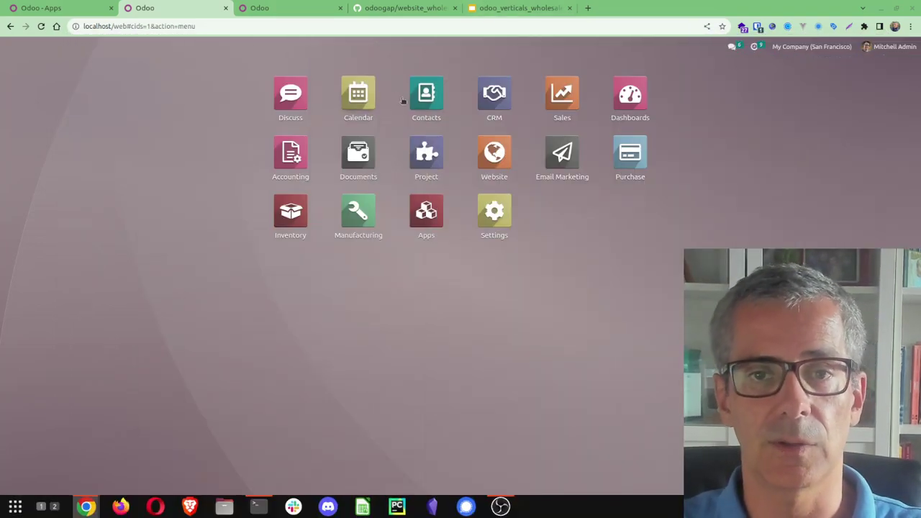
Create a new contact with the customer's first name and e-mail address
left_click(404, 101)
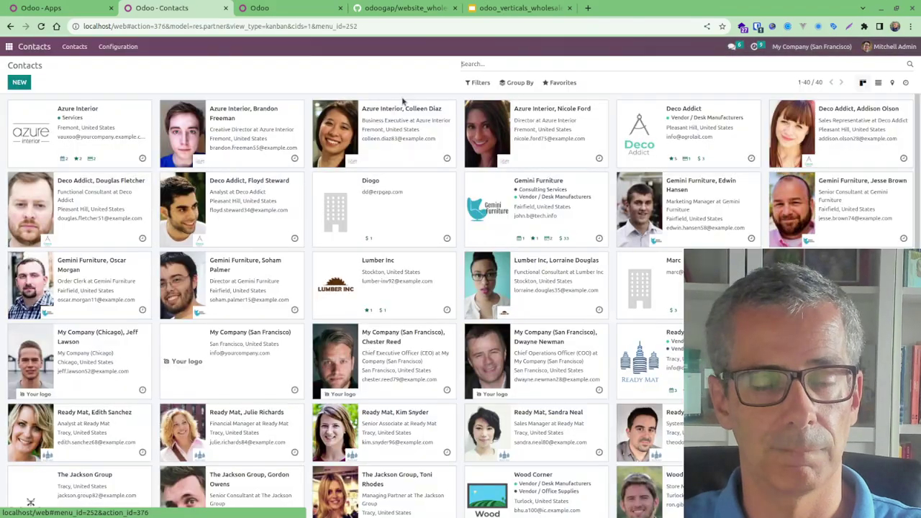
left_click(20, 84)
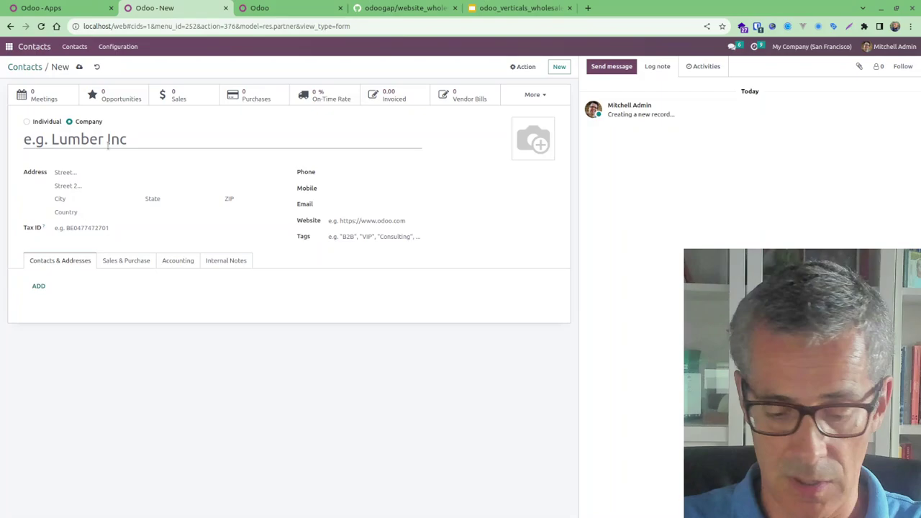
type("Mary")
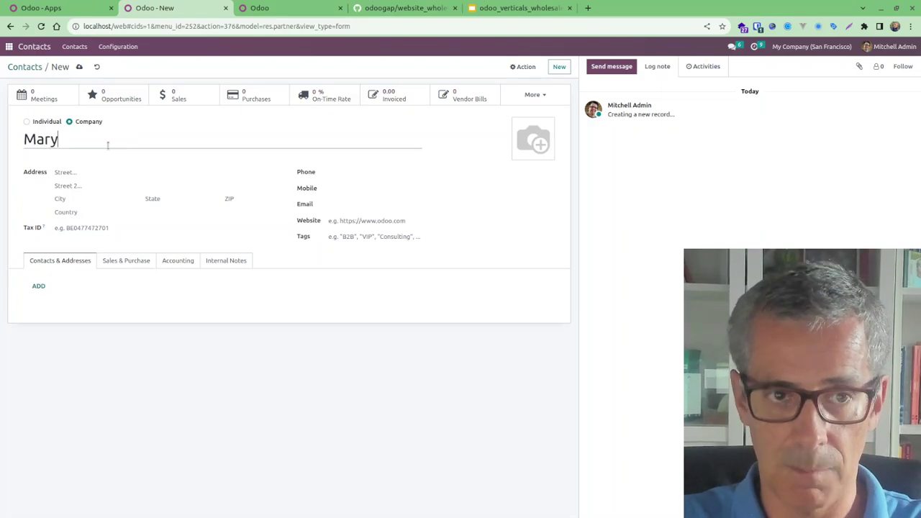
left_click(343, 201)
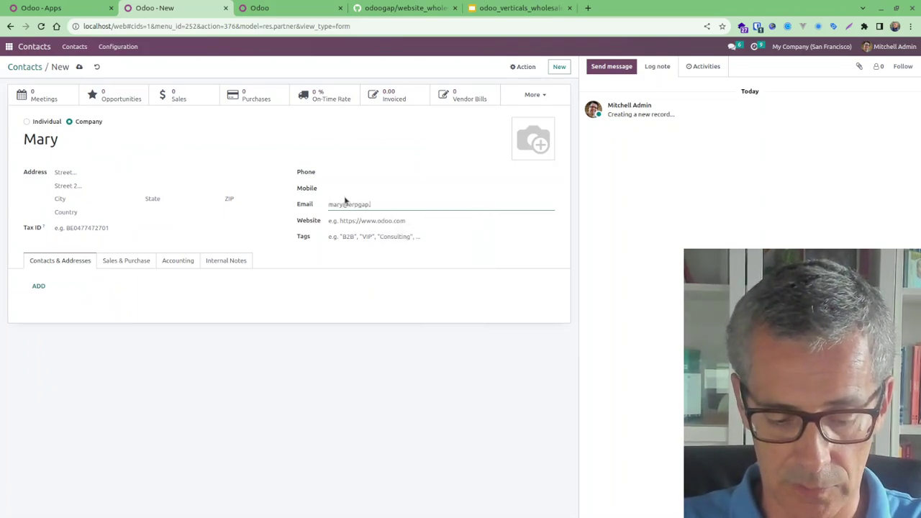
Save the contact, switch it from Company to Individual, and save again
left_click(80, 67)
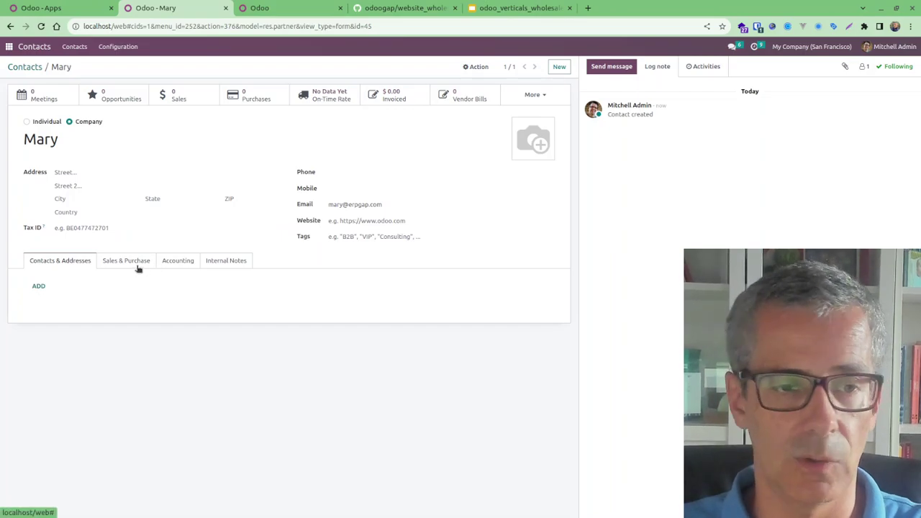
left_click(27, 122)
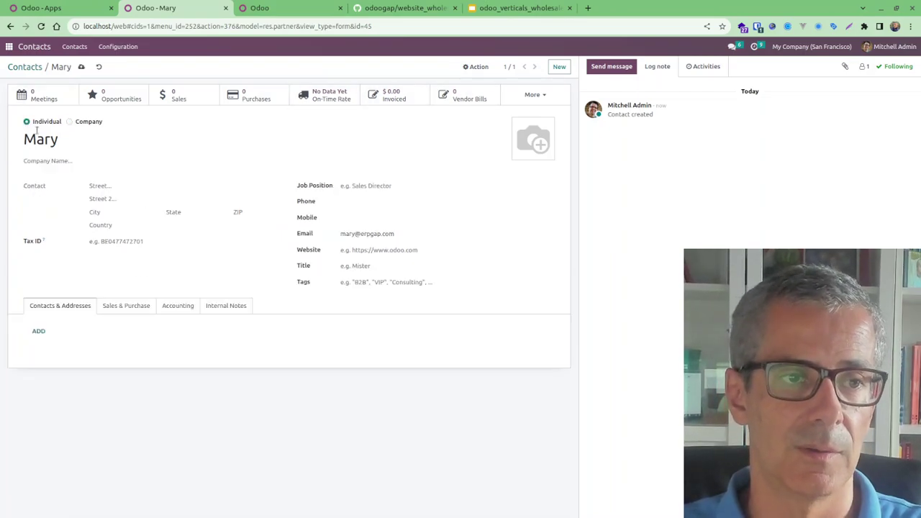
left_click(82, 66)
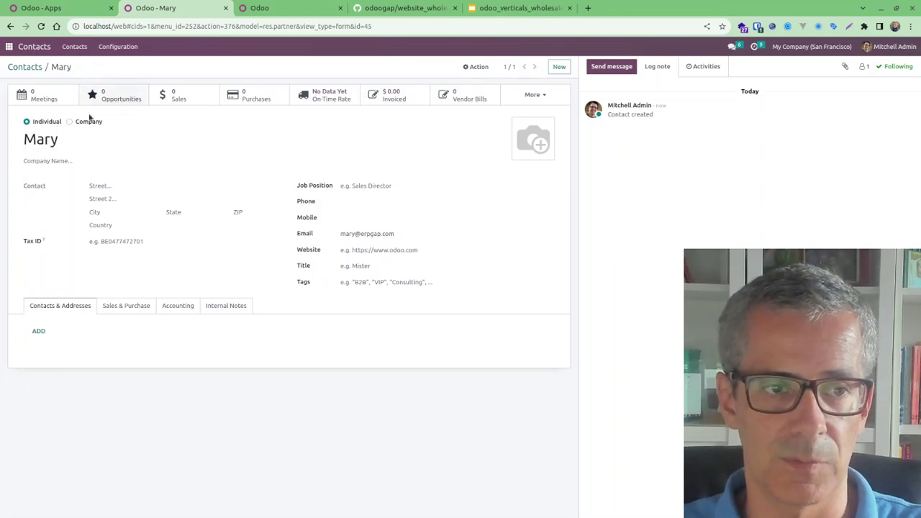
Grant the customer contact portal access through the Action menu
left_click(476, 66)
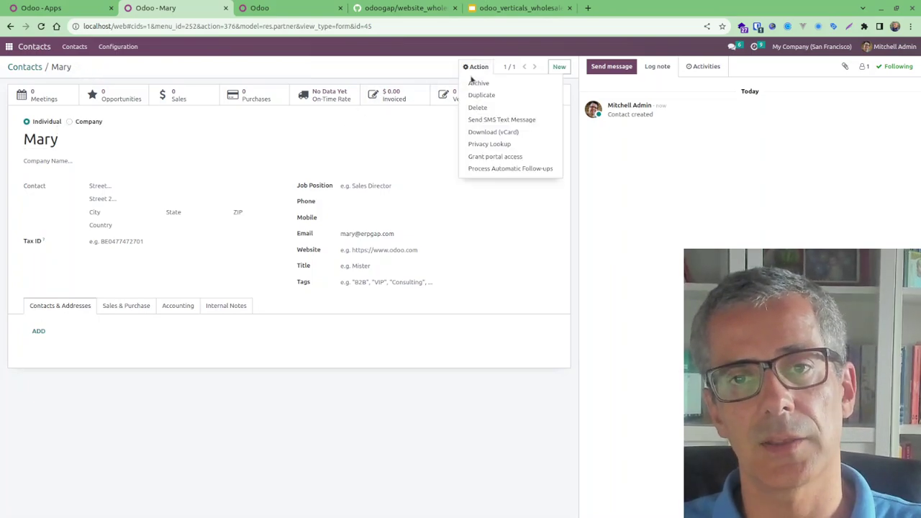
left_click(482, 159)
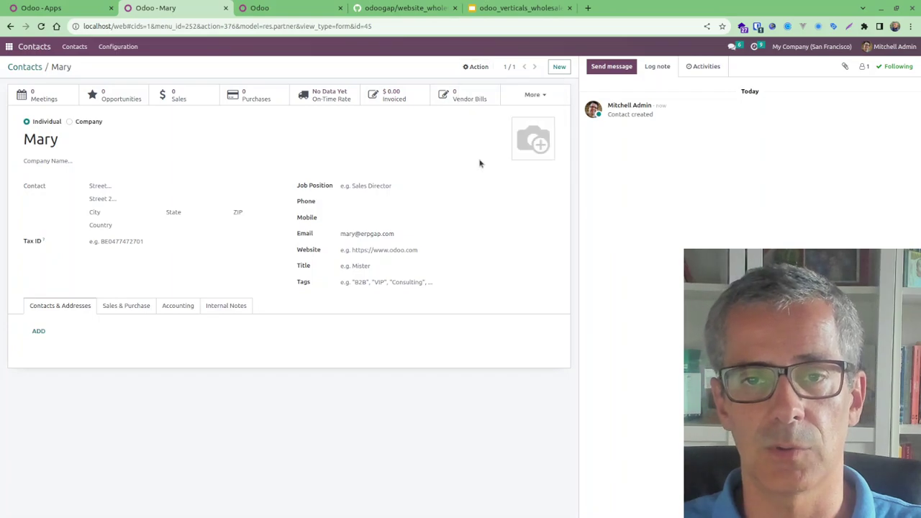
left_click(620, 165)
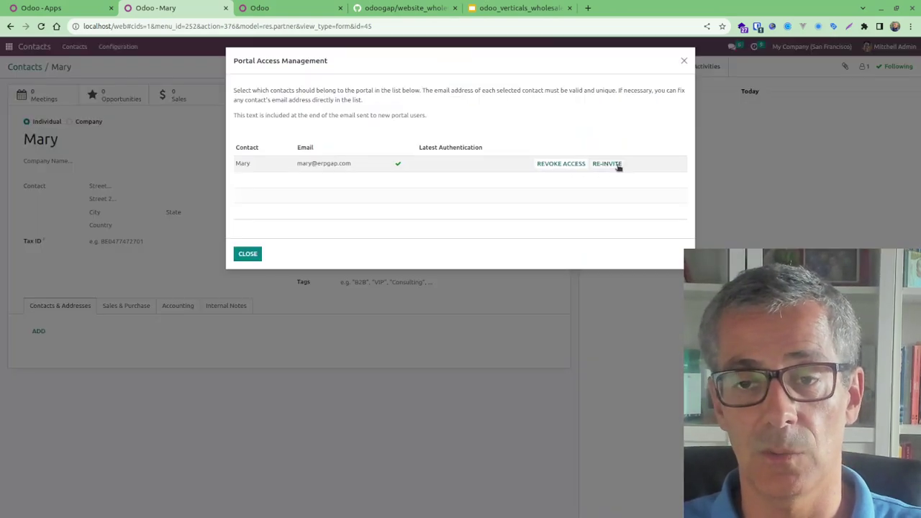
left_click(252, 257)
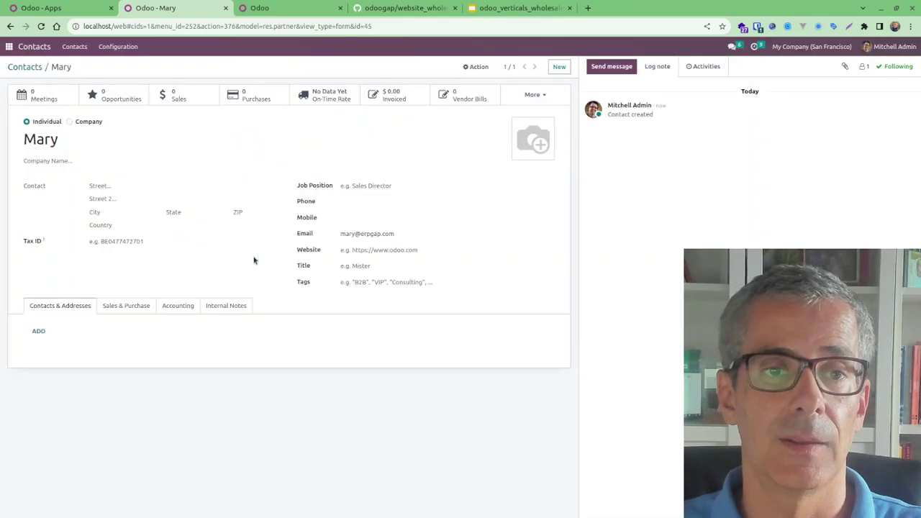
left_click(9, 46)
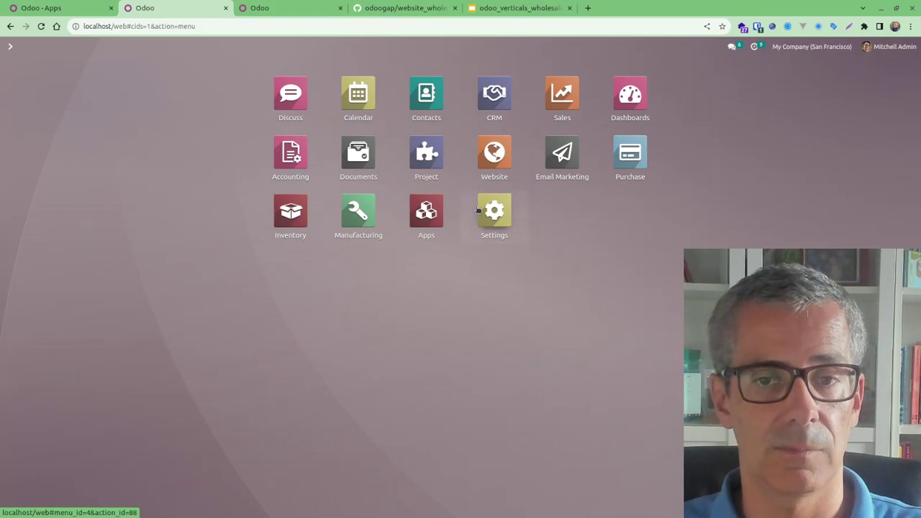
Open the customer's user record under Settings › Users and copy its invitation signup link
left_click(479, 213)
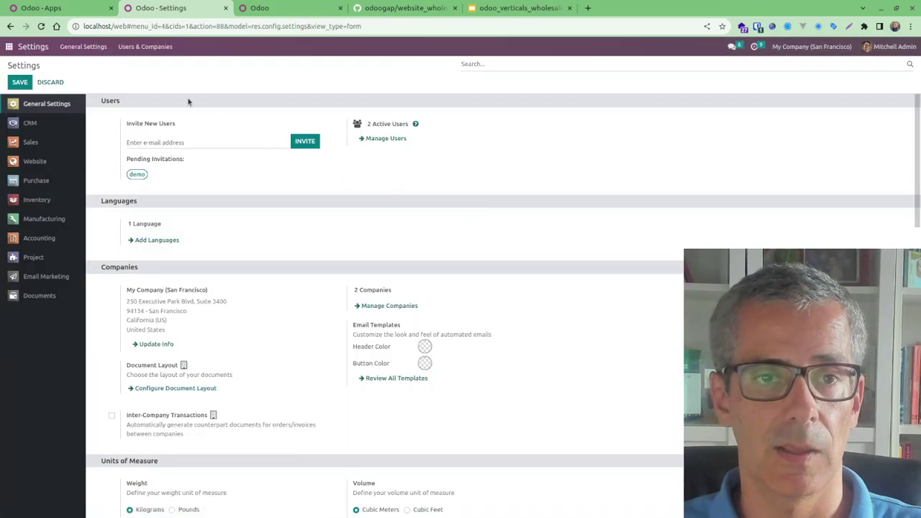
left_click(389, 139)
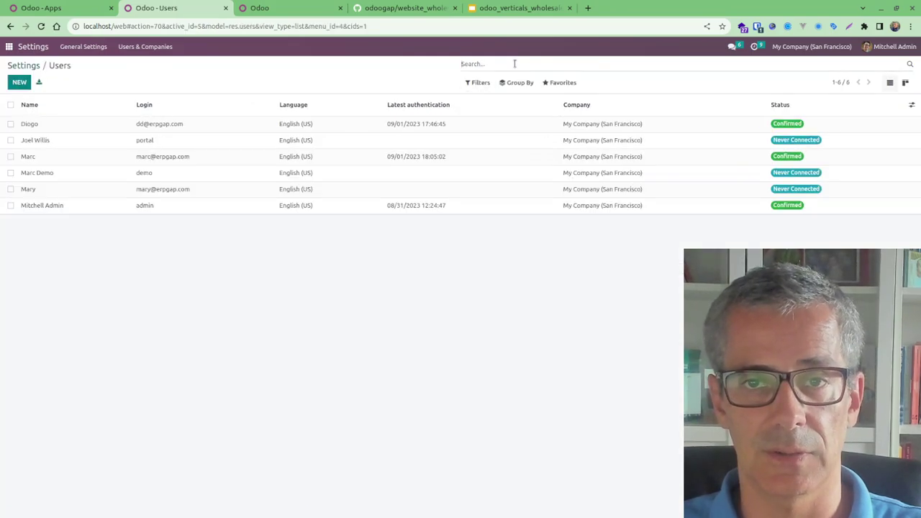
left_click(65, 189)
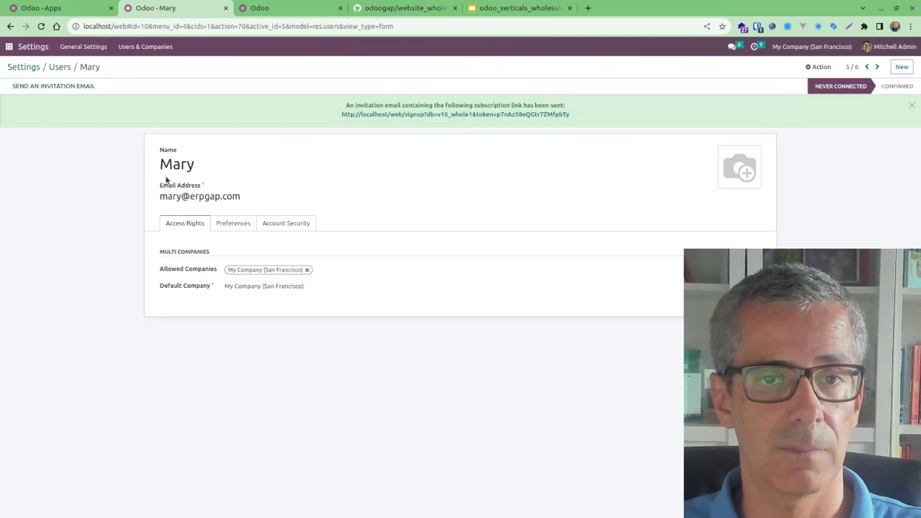
right_click(437, 119)
left_click(473, 173)
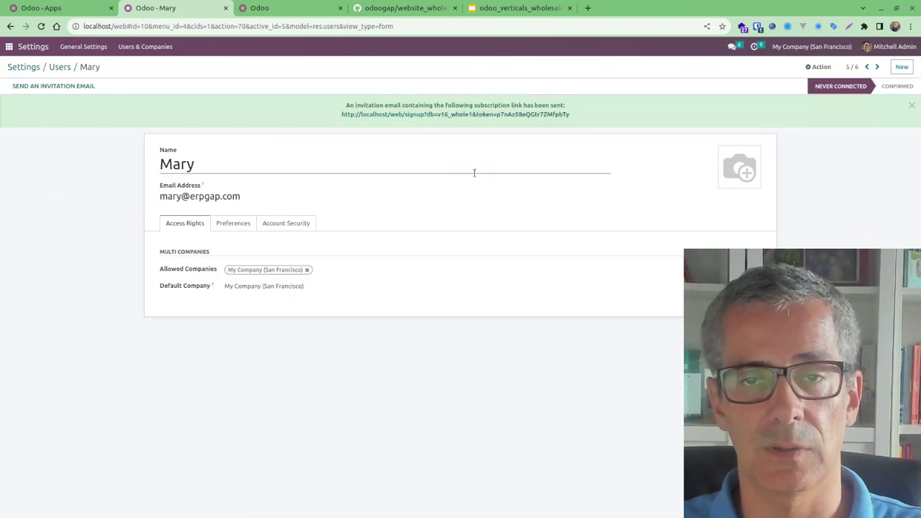
Load the copied signup invitation link in the private browser window
left_click(87, 506)
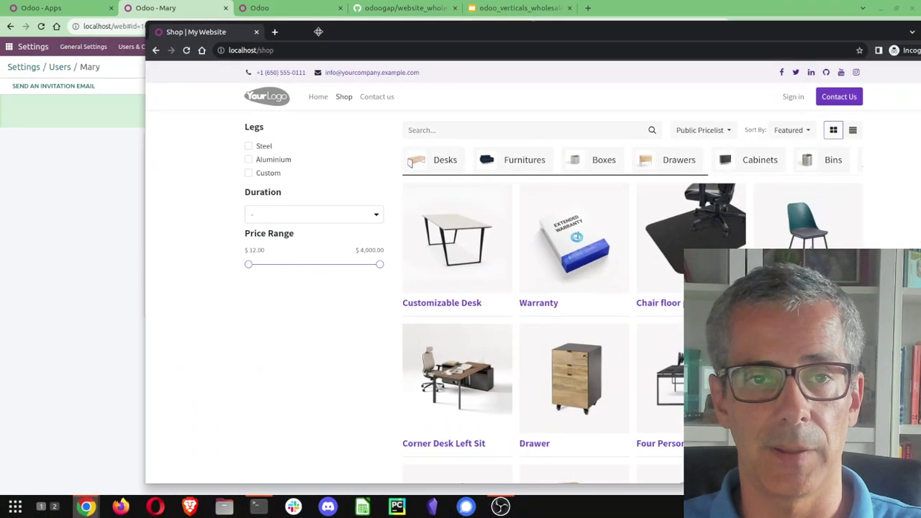
left_click_drag(323, 32, 199, 32)
left_click(206, 47)
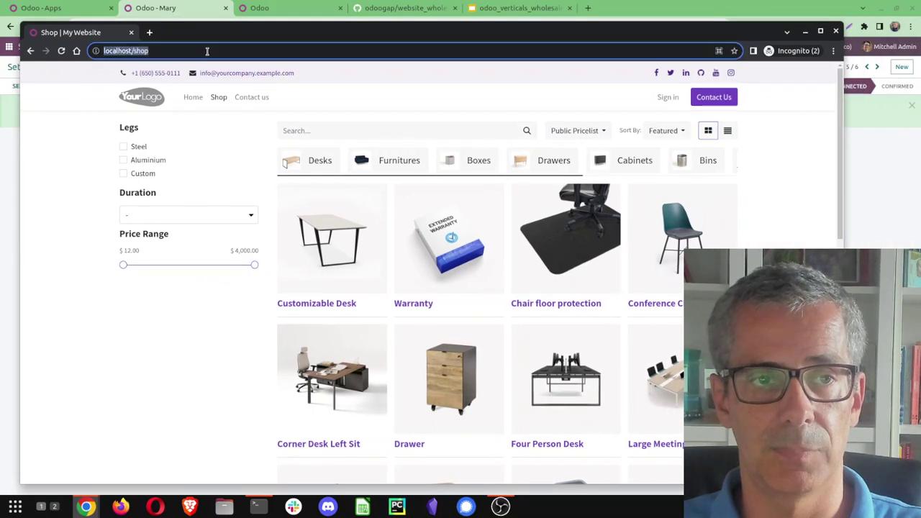
key("ctrl+v")
key("Return")
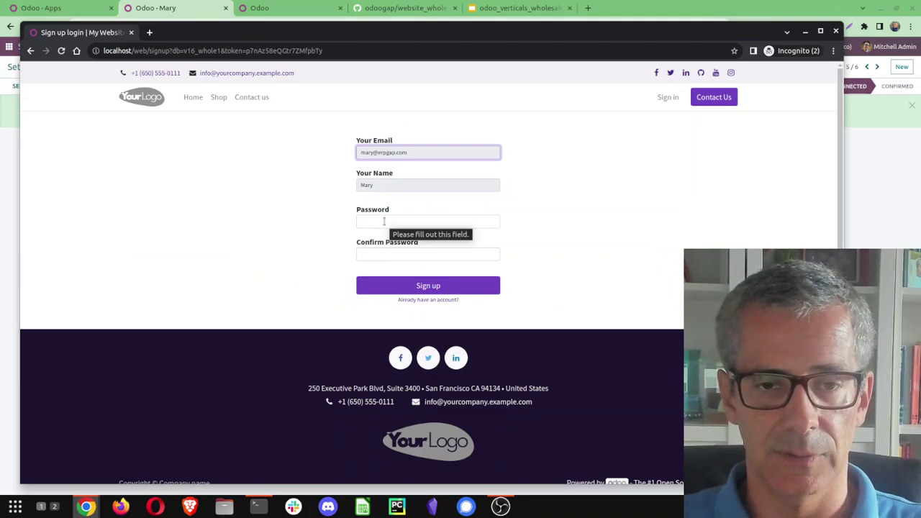
Enter and confirm the new account password, then complete the signup
left_click(384, 221)
type("1")
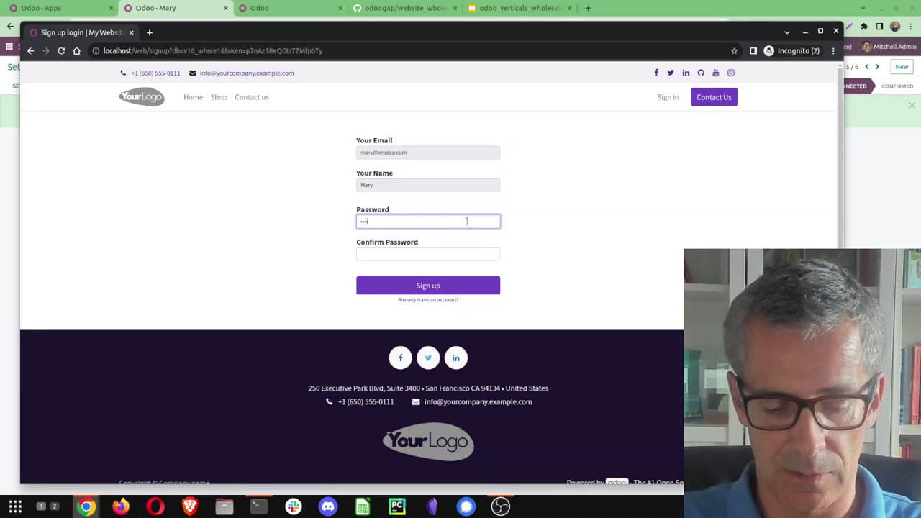
key("Tab")
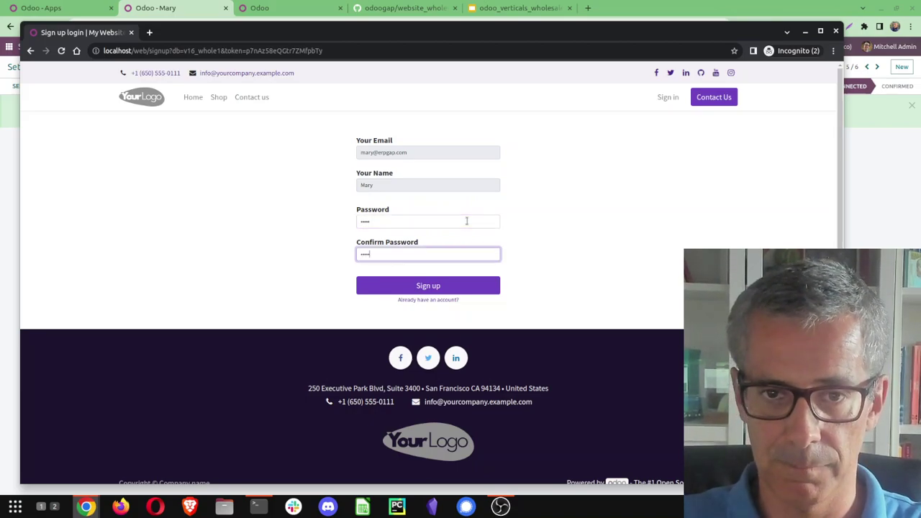
left_click(436, 286)
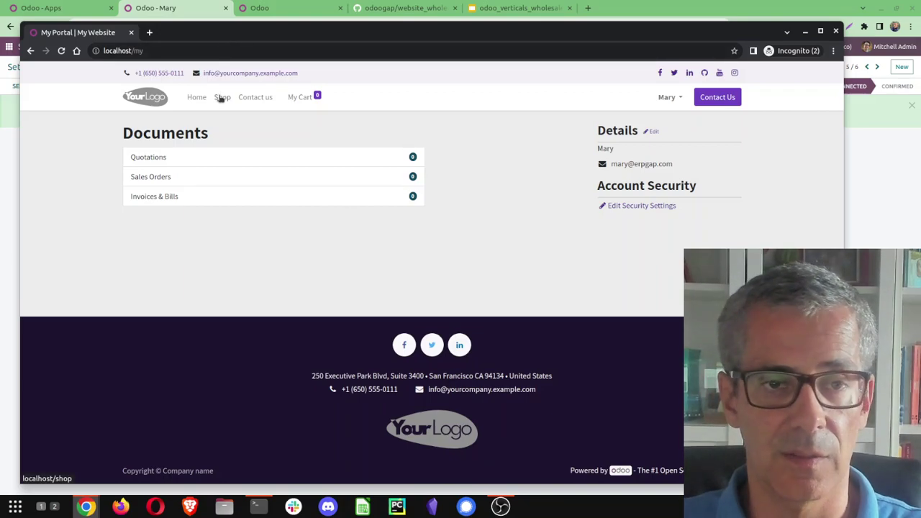
As the signed-in customer, view the Customizable Desk at $750.00, then switch back to the backend
left_click(221, 97)
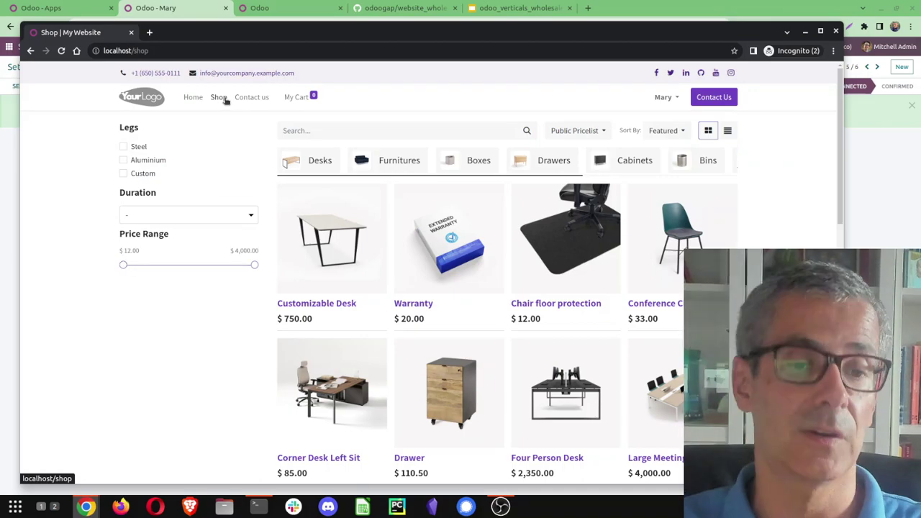
left_click(317, 305)
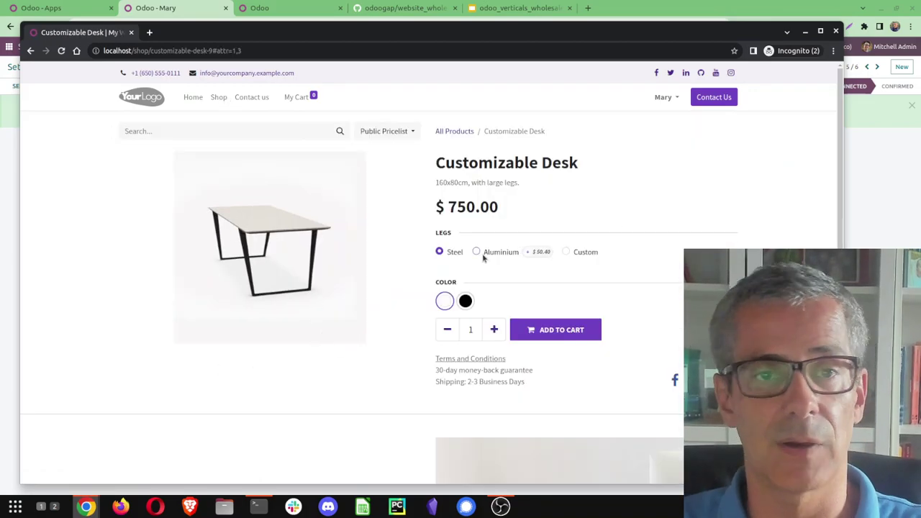
key("alt+Tab")
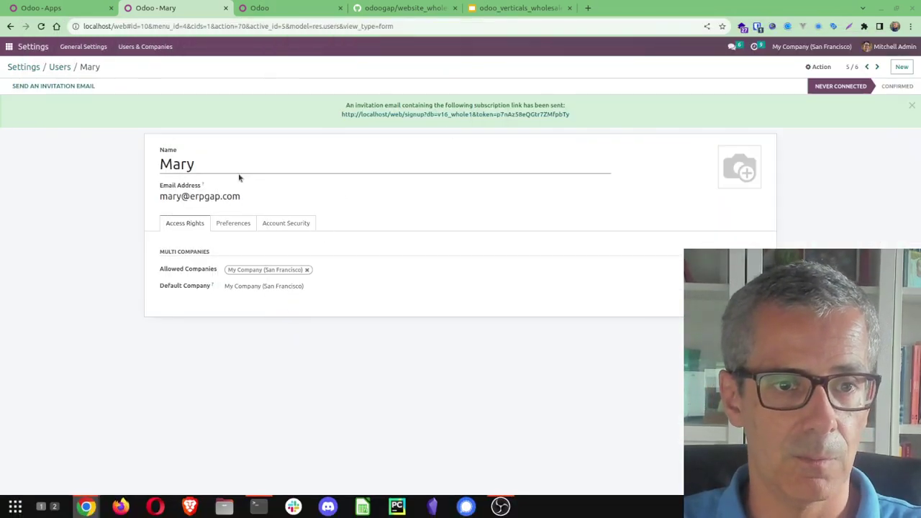
Find the customer's contact in Contacts by searching 'ma'
left_click(8, 46)
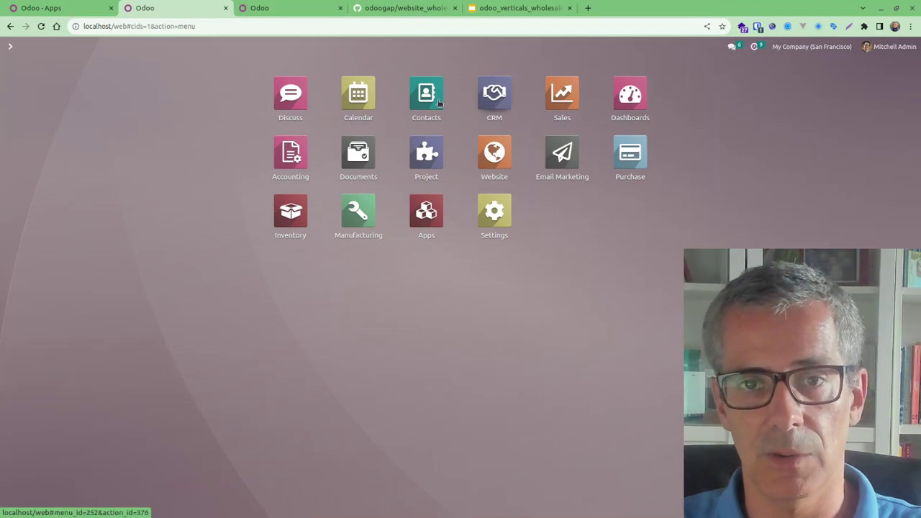
key("Return")
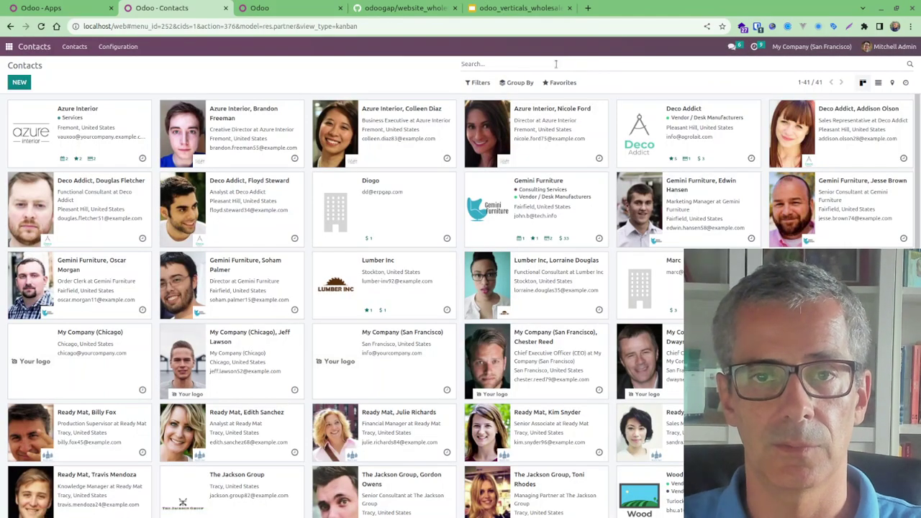
type("mary")
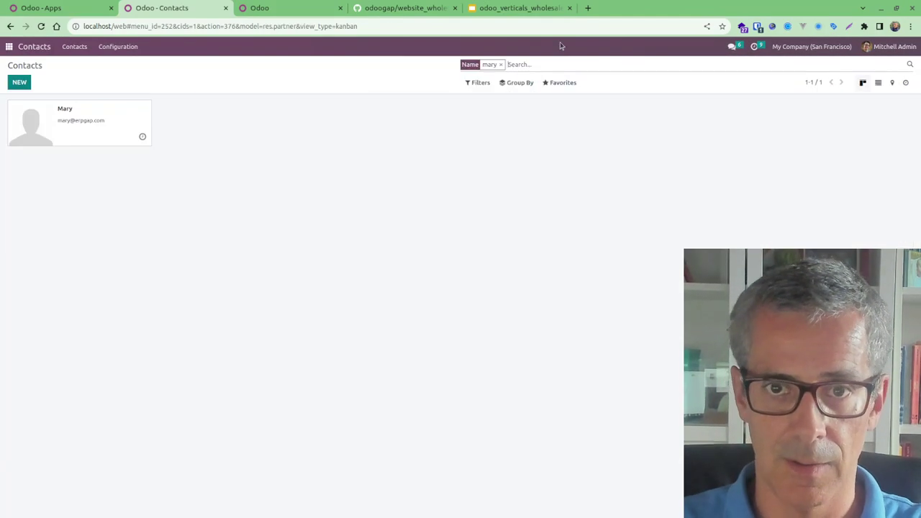
left_click(108, 120)
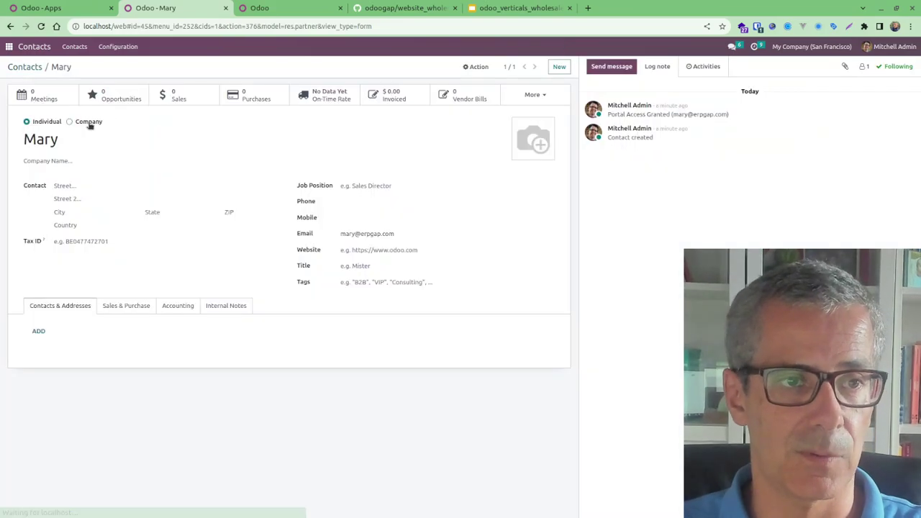
Set the contact's pricelist to 5% discount (USD), save, and open that pricelist
left_click(177, 306)
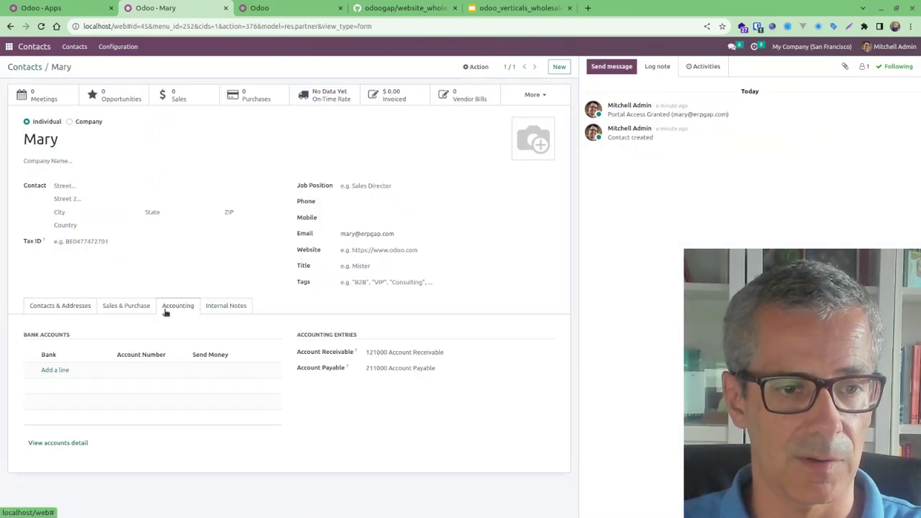
left_click(139, 309)
left_click(156, 386)
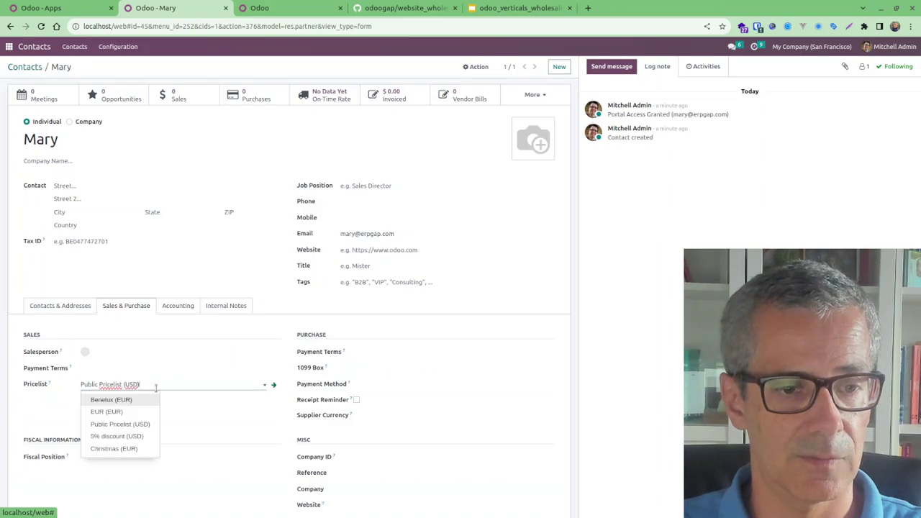
left_click(134, 436)
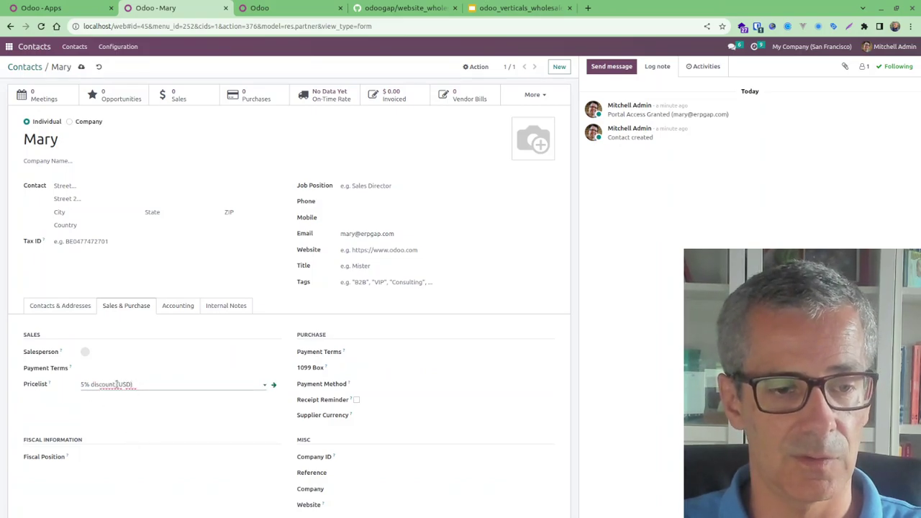
left_click(81, 67)
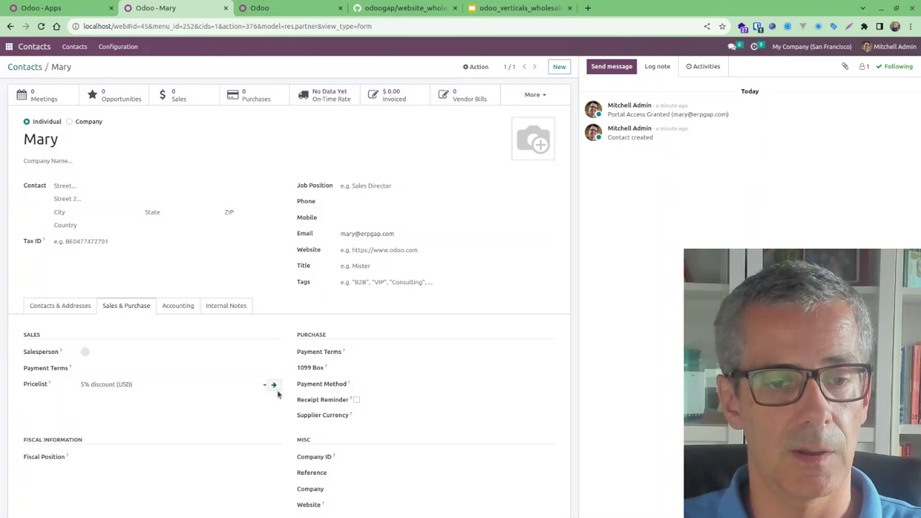
left_click(278, 392)
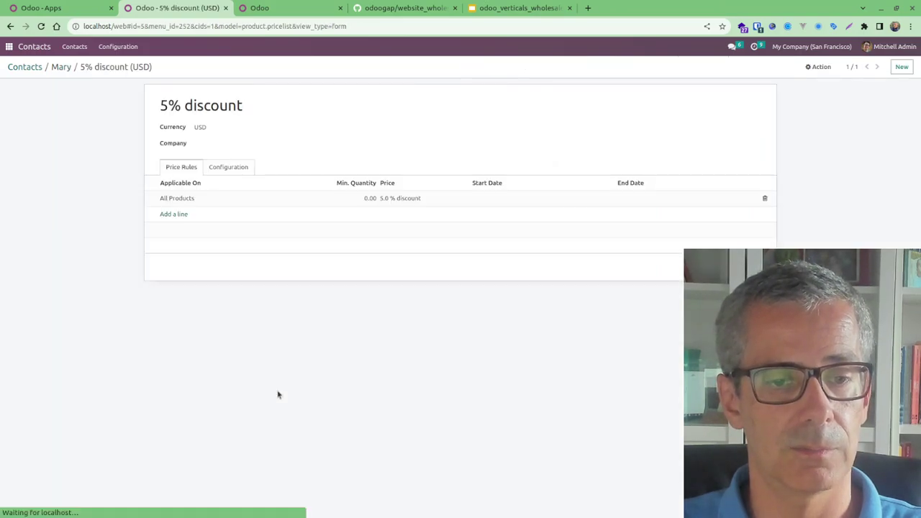
Review the All Products rule (5.00% discount from quantity 0), save it, and return to the contact
left_click(211, 201)
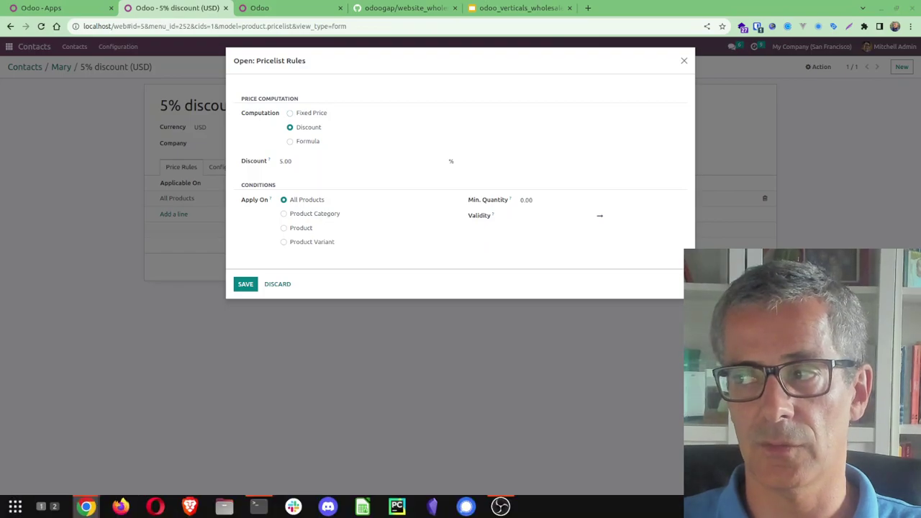
left_click(251, 285)
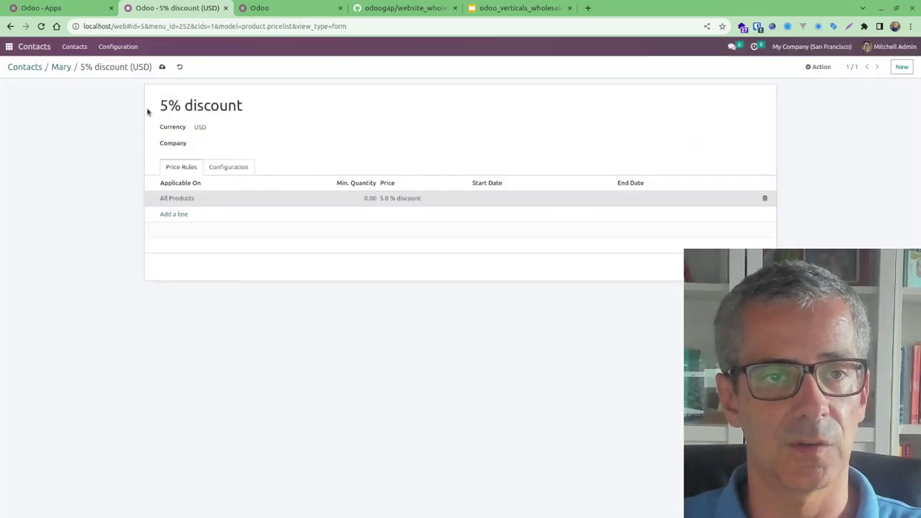
left_click(61, 67)
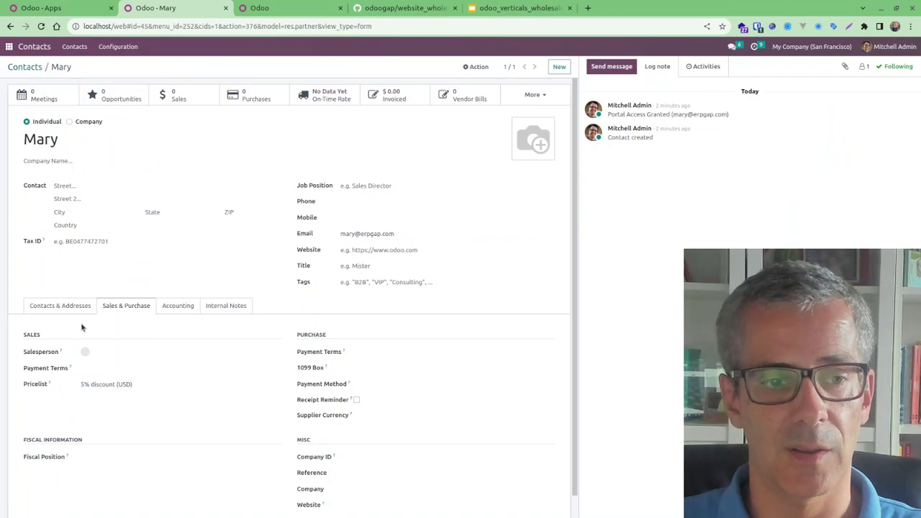
Sign in with the customer's e-mail and password and open the Customizable Desk, now $712.50
key("alt+Tab")
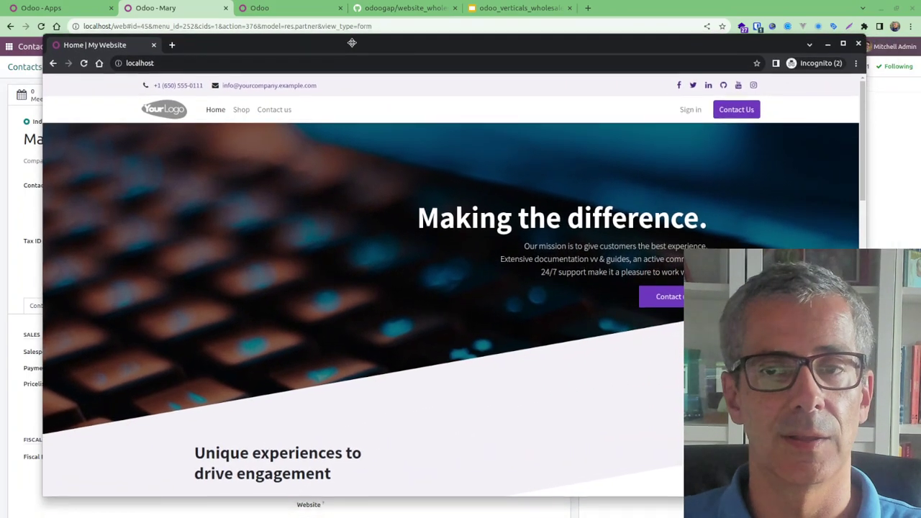
left_click(695, 111)
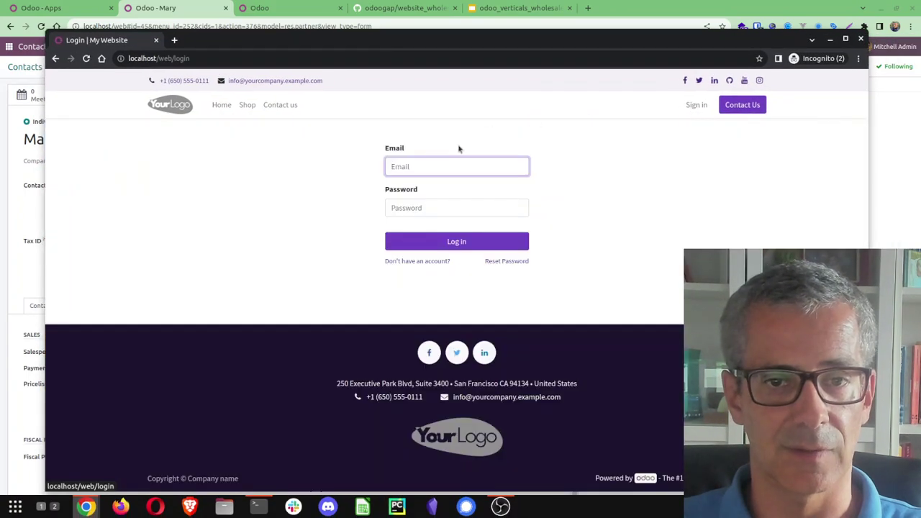
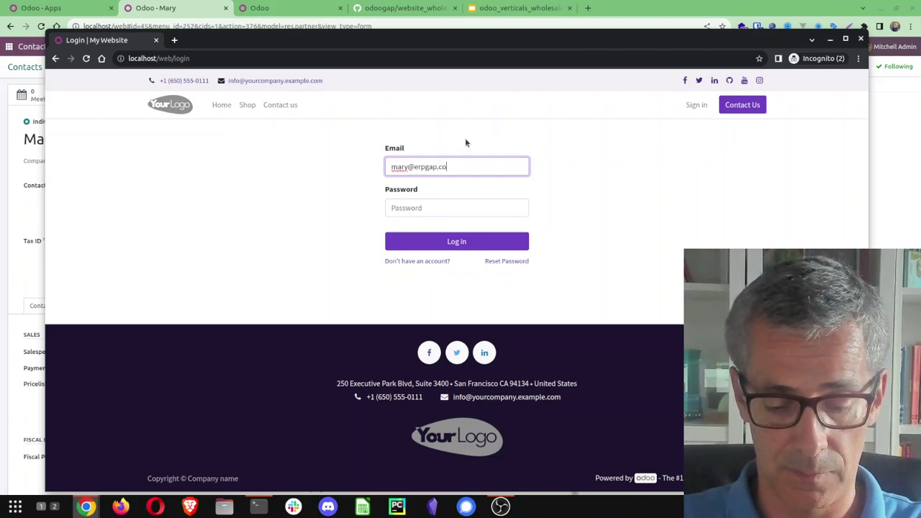
key("Tab")
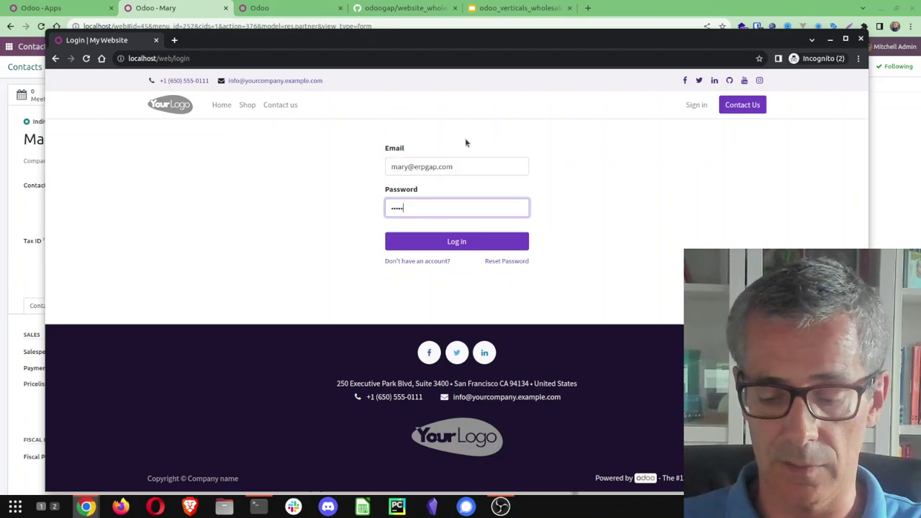
key("Return")
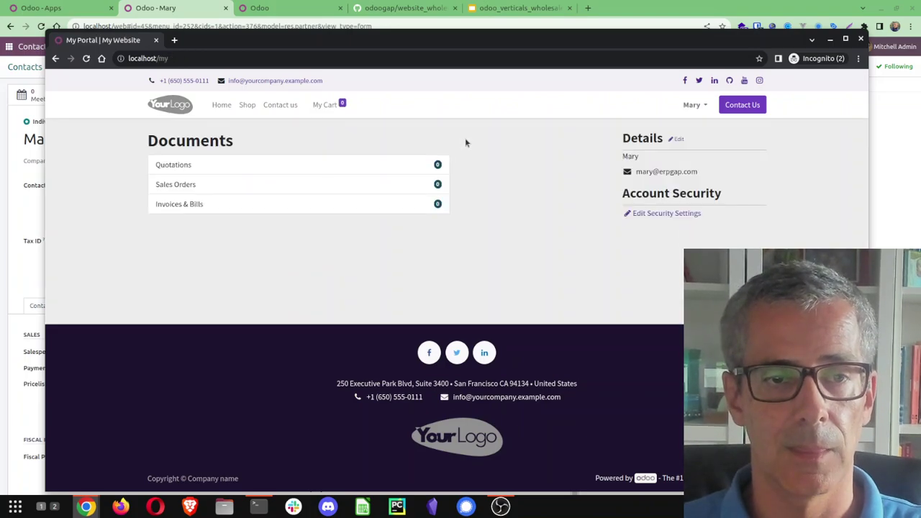
left_click(247, 105)
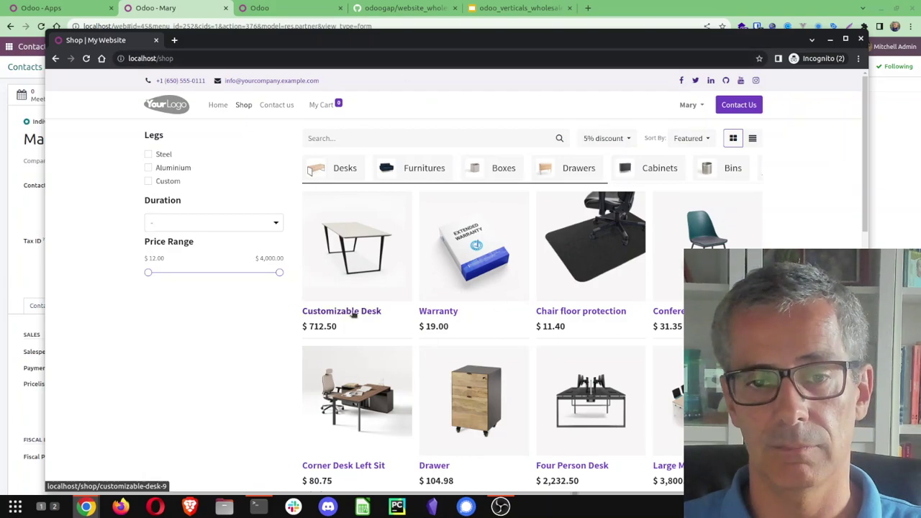
left_click(353, 315)
Add a black Customizable Desk and two Conference Chairs to the cart
left_click(490, 309)
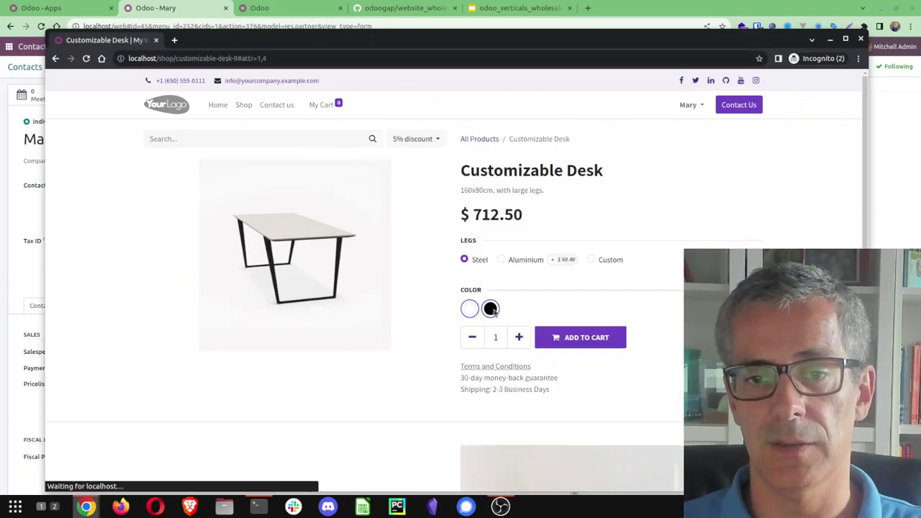
left_click(555, 337)
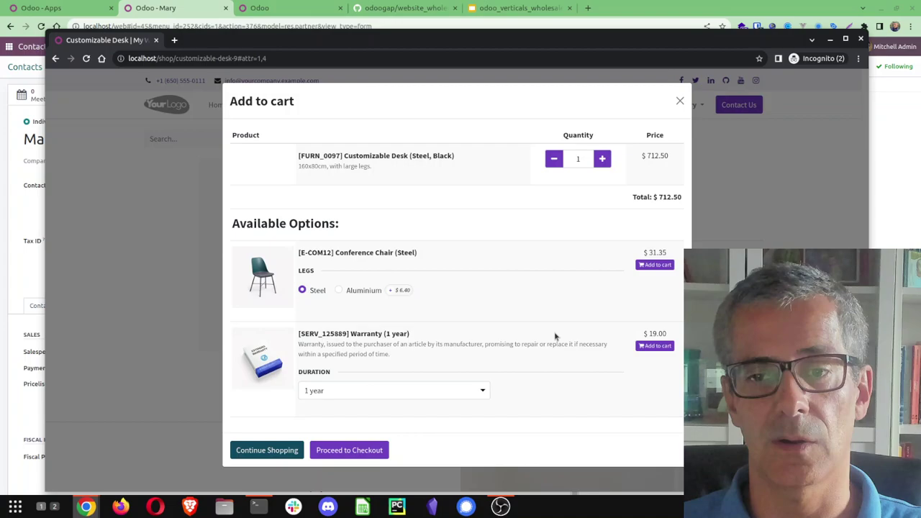
left_click(648, 297)
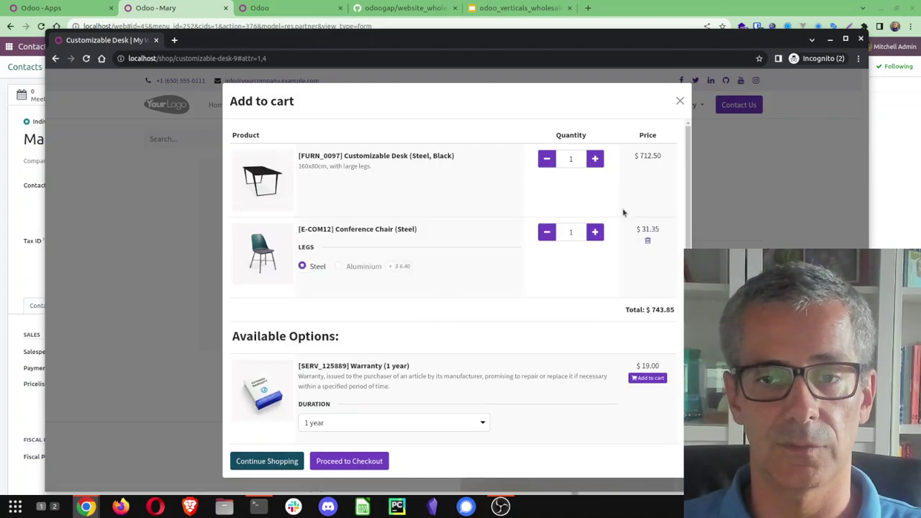
left_click(596, 232)
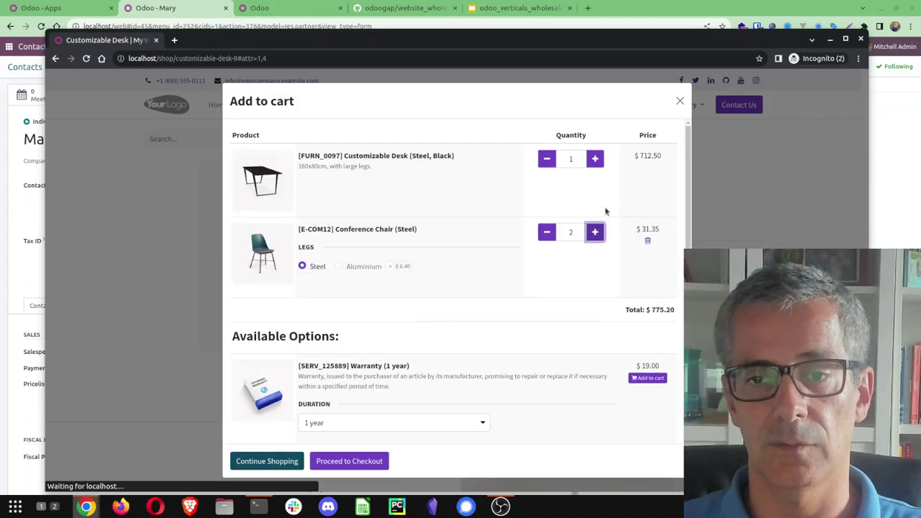
left_click(288, 460)
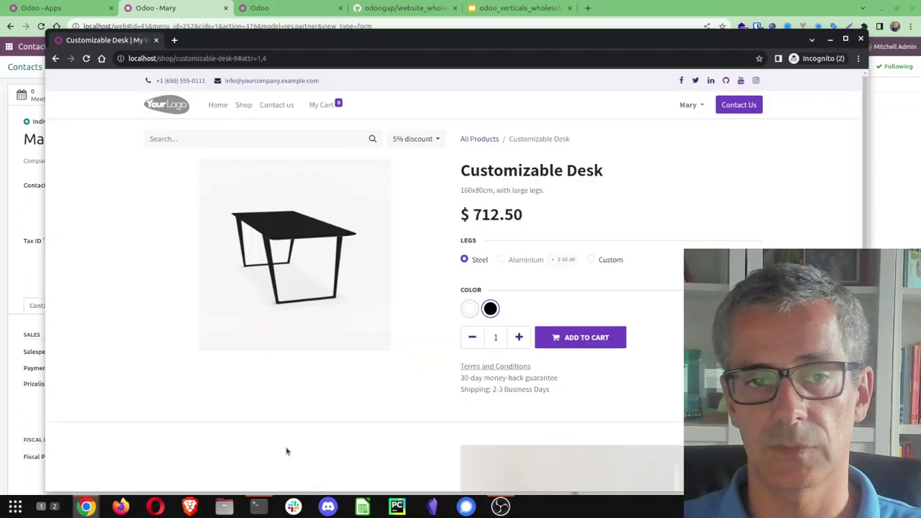
Review the $775.20 cart, then go to the customer's portal documents page
left_click(336, 106)
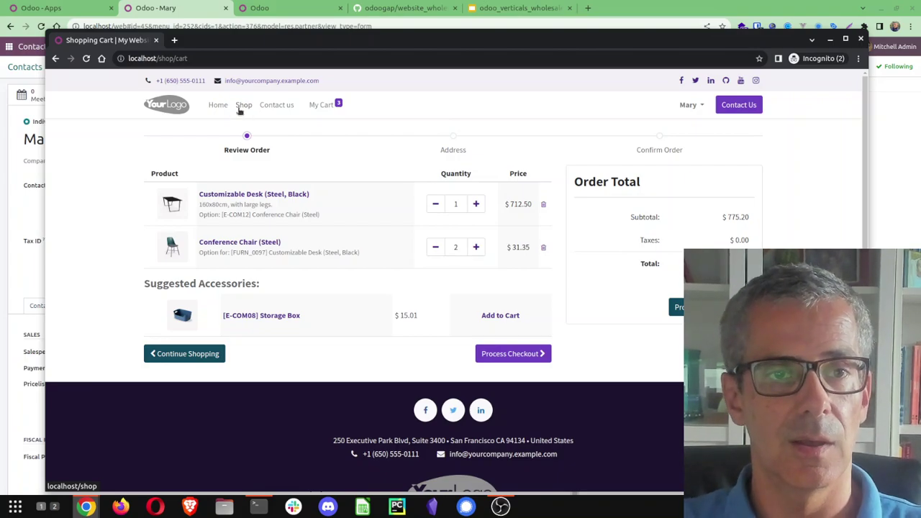
left_click(245, 107)
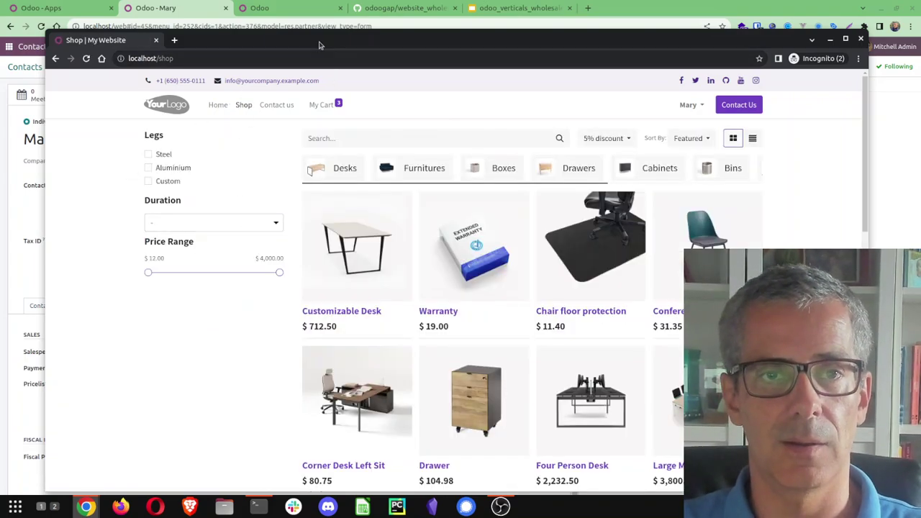
left_click(689, 104)
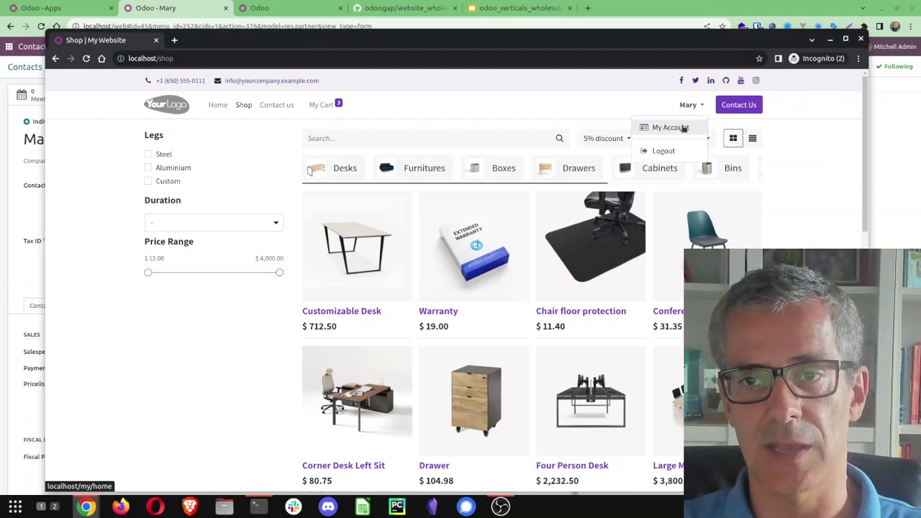
left_click(661, 127)
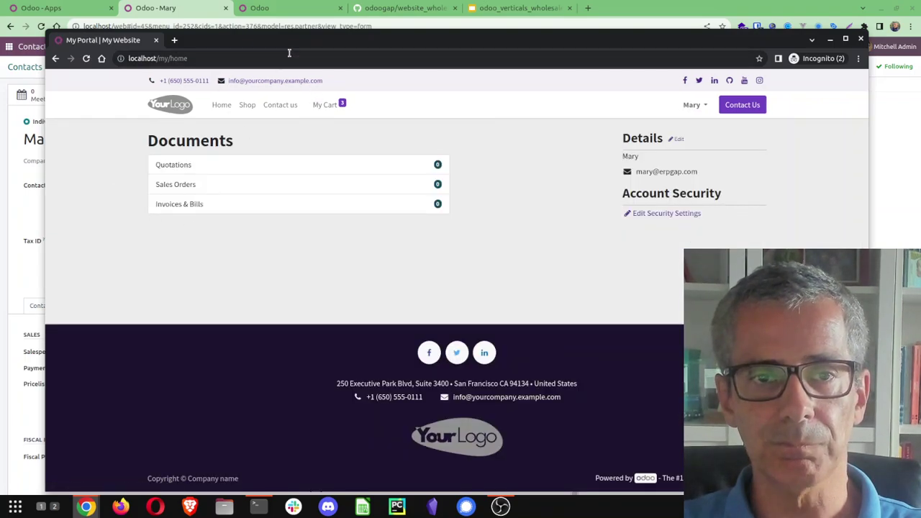
left_click_drag(289, 52, 920, 101)
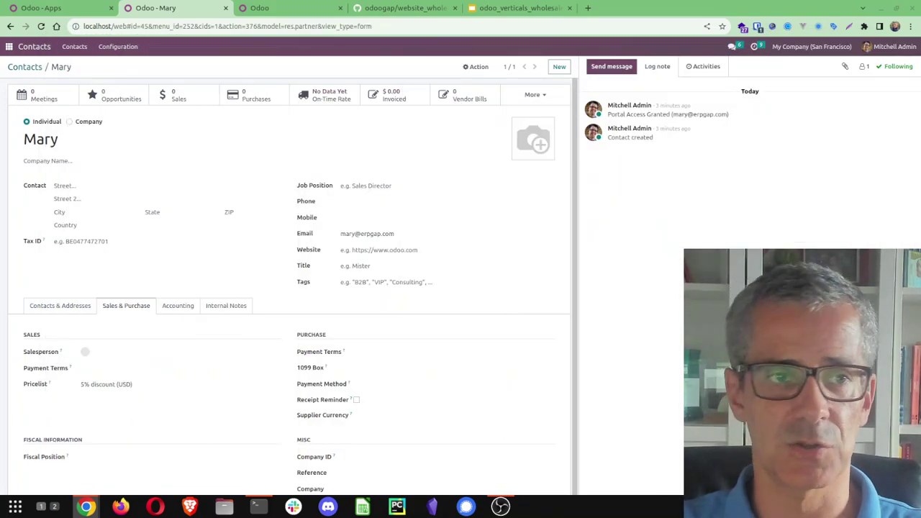
Start a new sales quotation for the customer
left_click(10, 46)
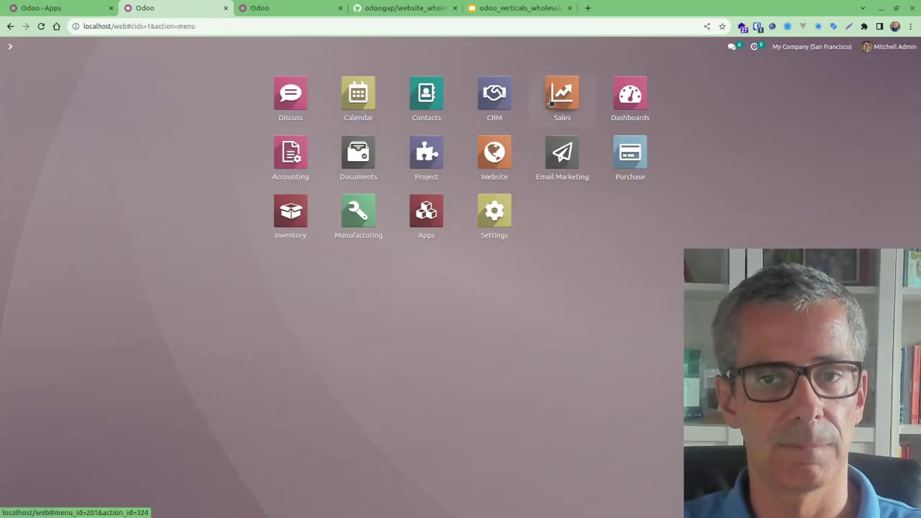
left_click(551, 103)
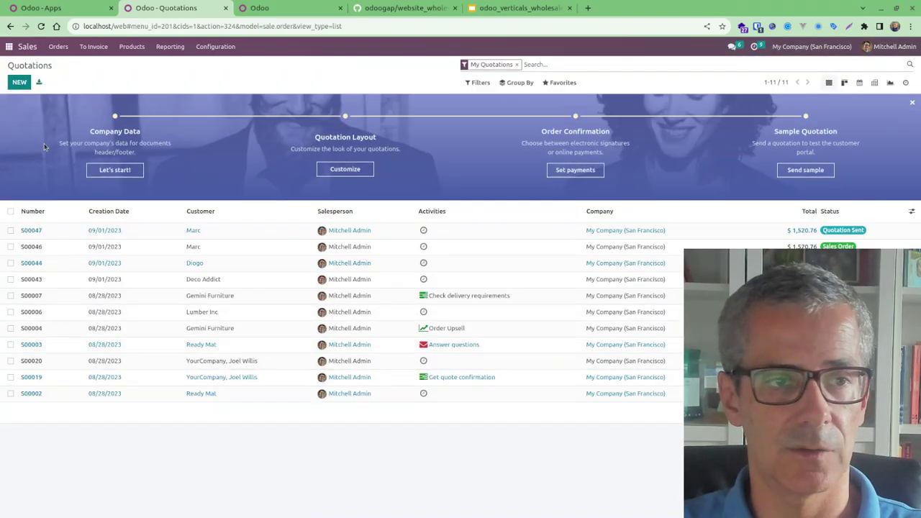
left_click(11, 82)
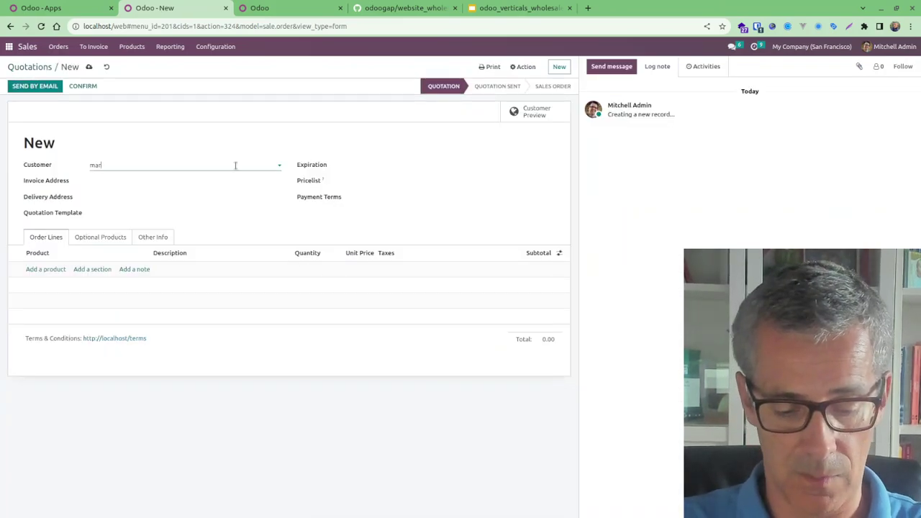
key("Down")
key("Down")
key("Up")
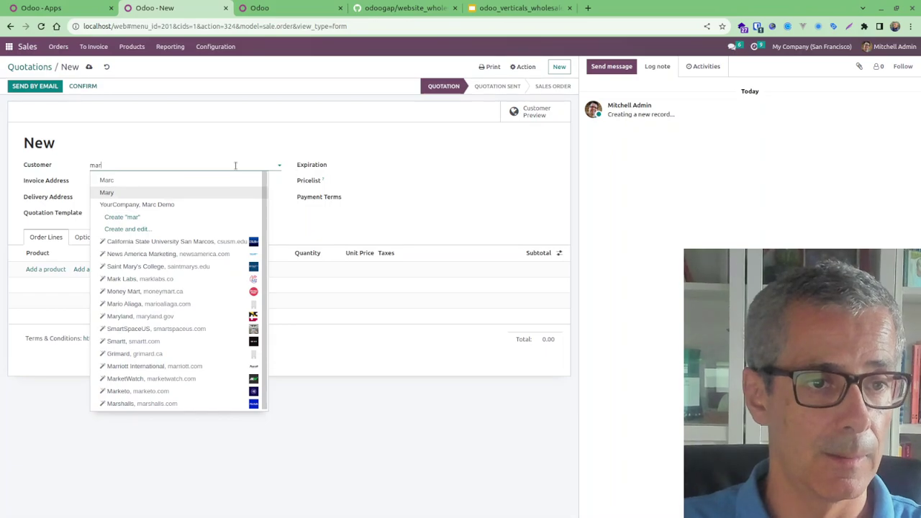
key("Return")
Add a configured Customizable Desk to the quotation via the product configurator
left_click(36, 269)
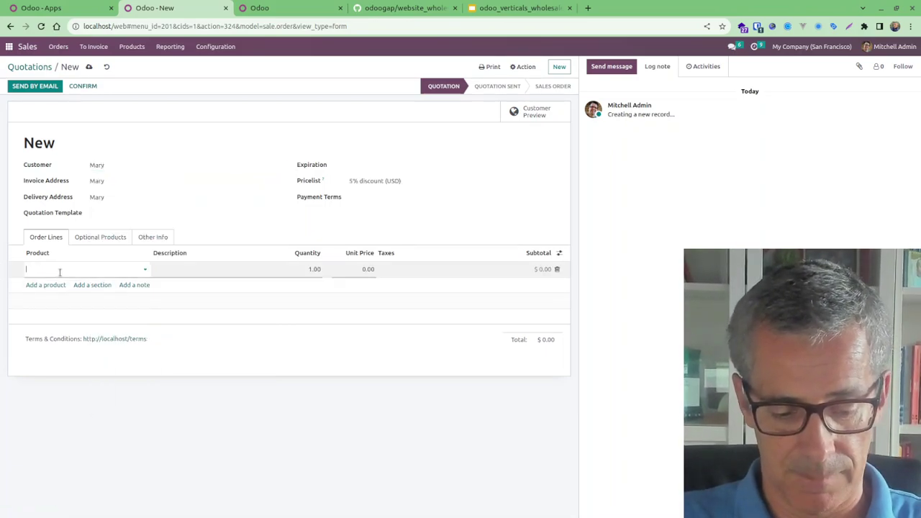
type("custom")
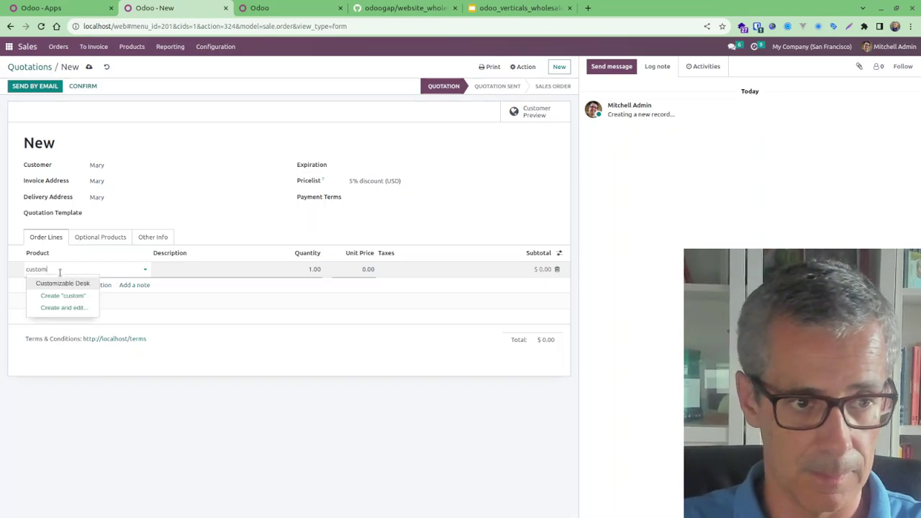
key("Return")
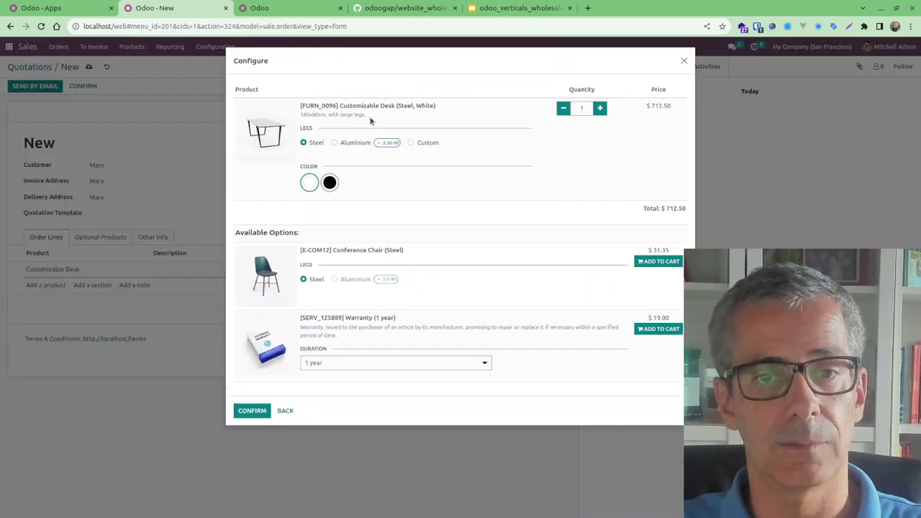
left_click(332, 181)
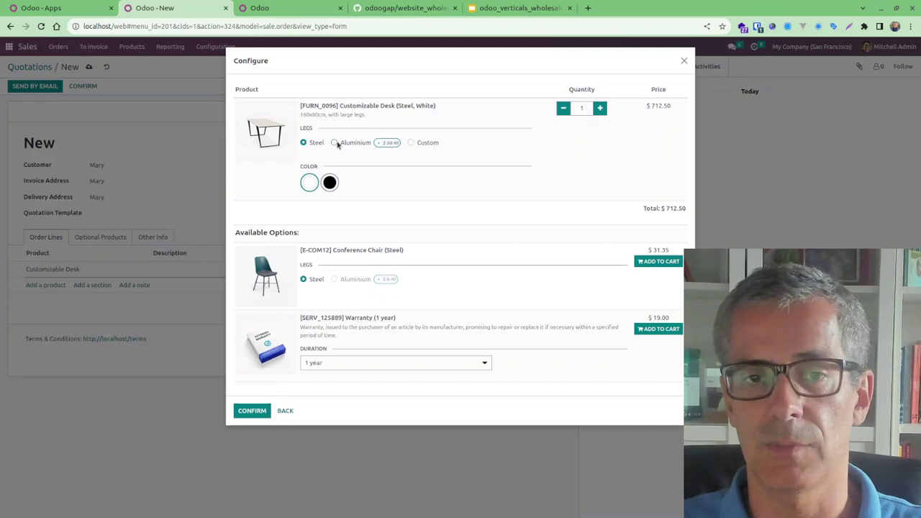
left_click(335, 143)
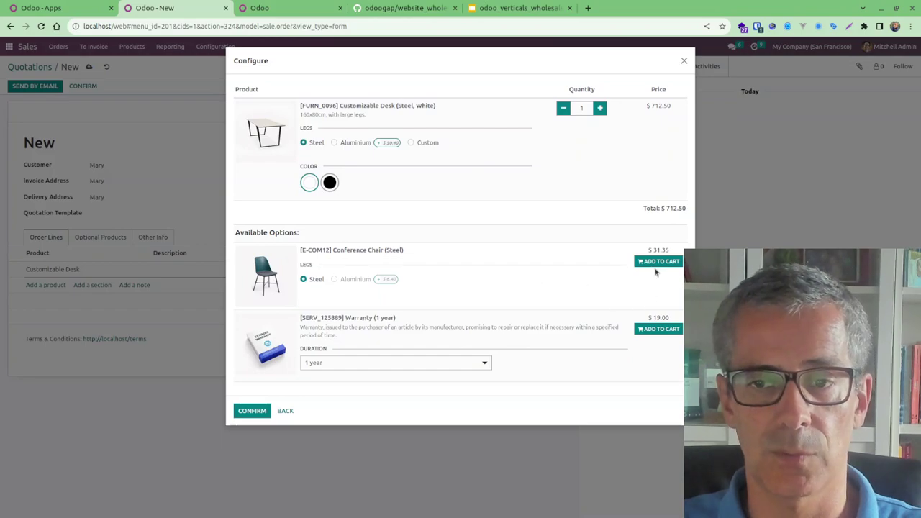
left_click(252, 410)
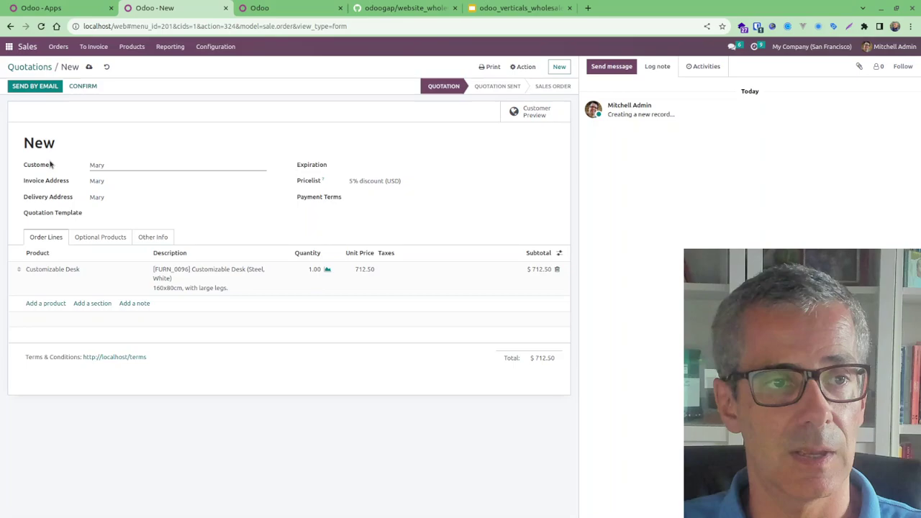
Save quotation S00049 and e-mail it to the customer
left_click(89, 69)
left_click(51, 87)
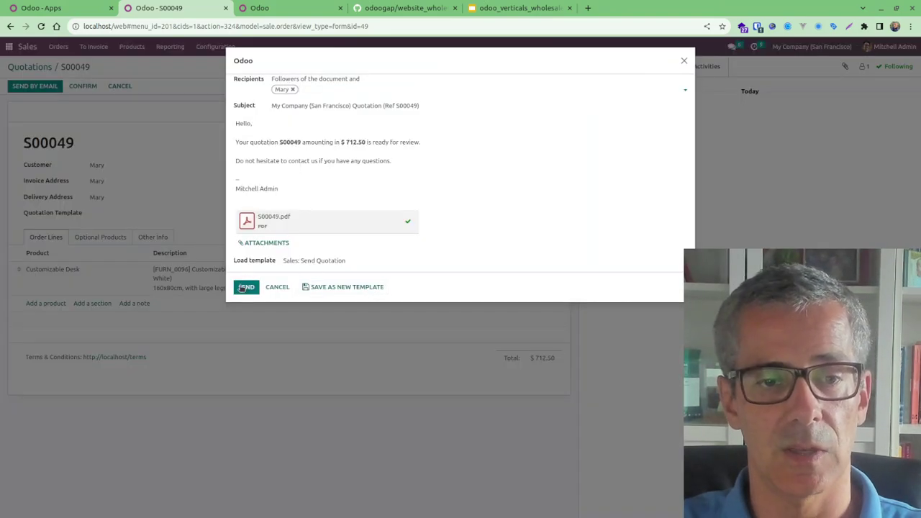
left_click(244, 287)
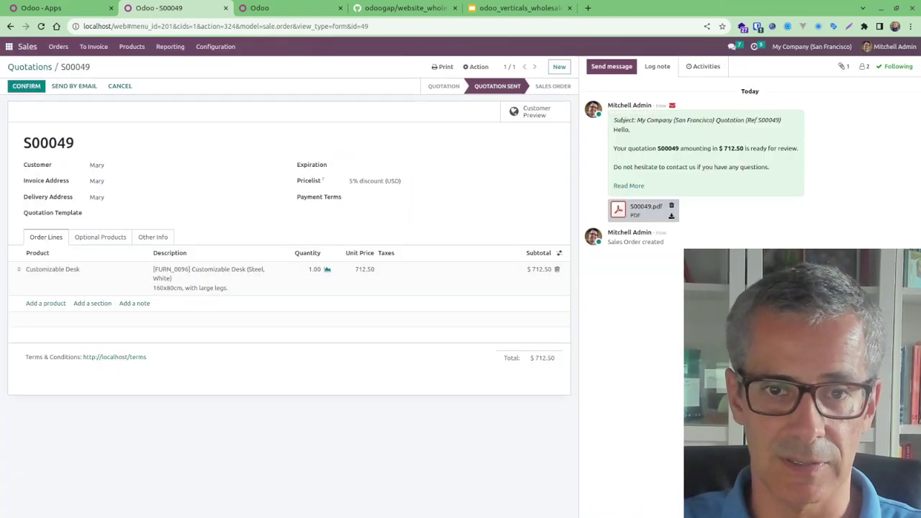
left_click(86, 508)
Reload the customer portal and open quotation S00049
left_click_drag(434, 117, 312, 107)
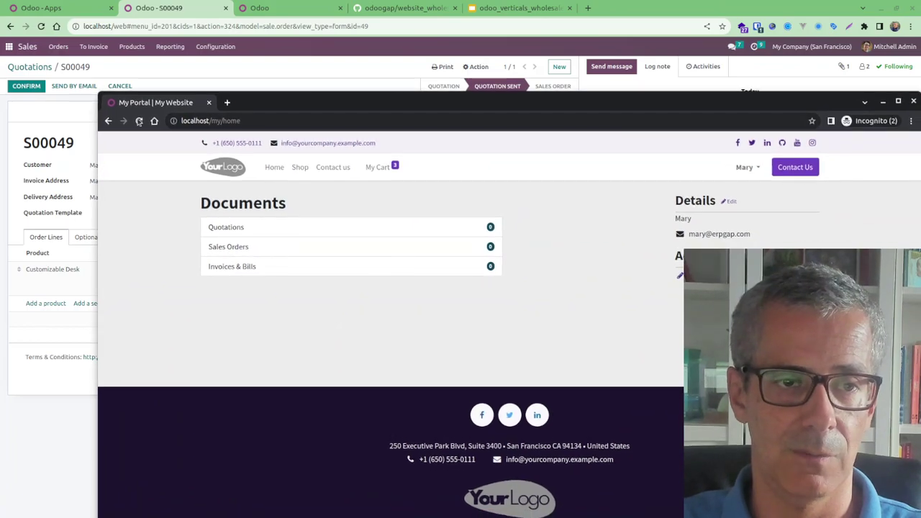
left_click(139, 121)
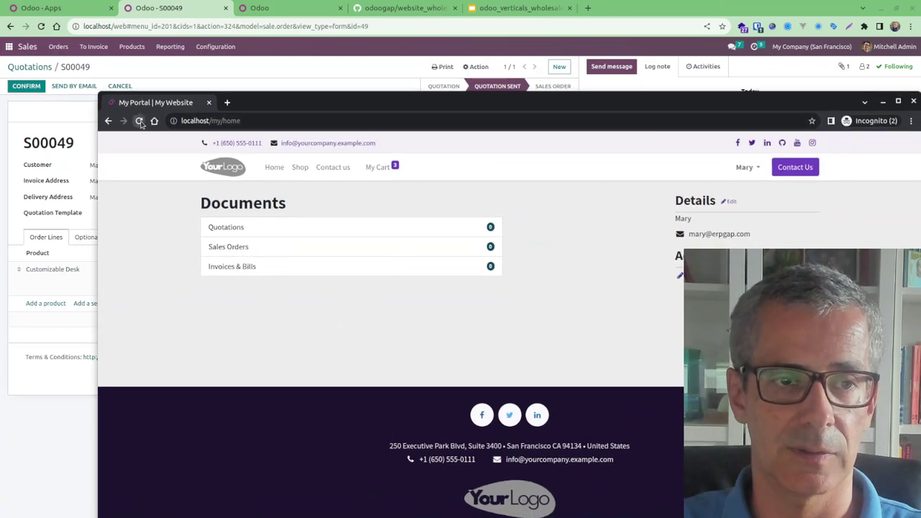
left_click(240, 227)
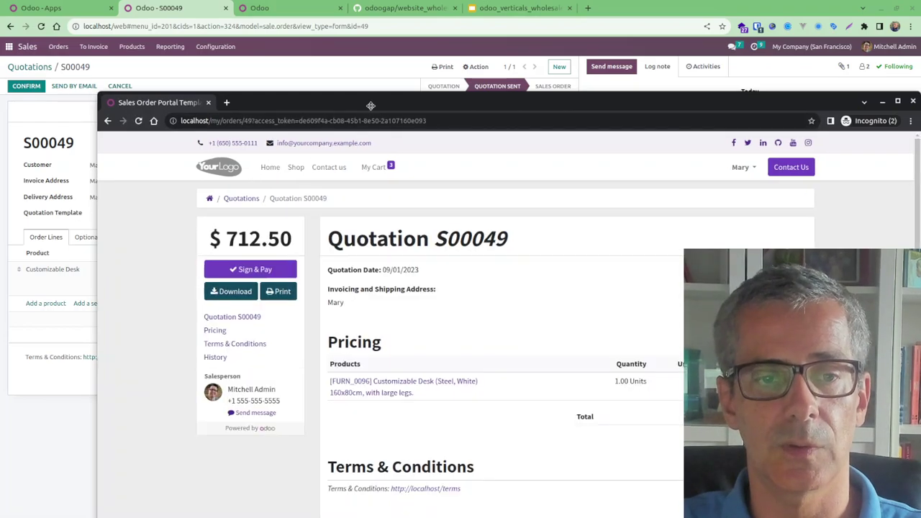
left_click_drag(375, 106, 330, 28)
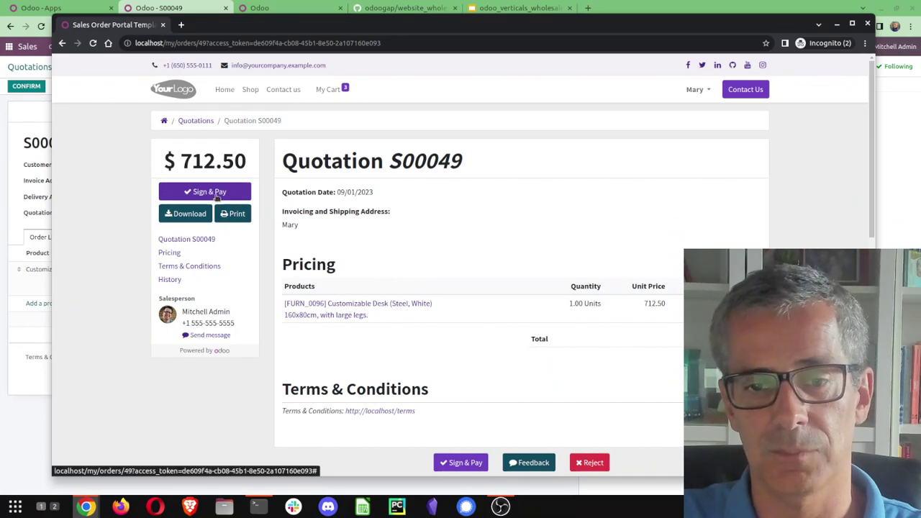
Post the comment 'is this 2m ?' on the quotation and close the portal window
scroll(439, 419, "down", 5)
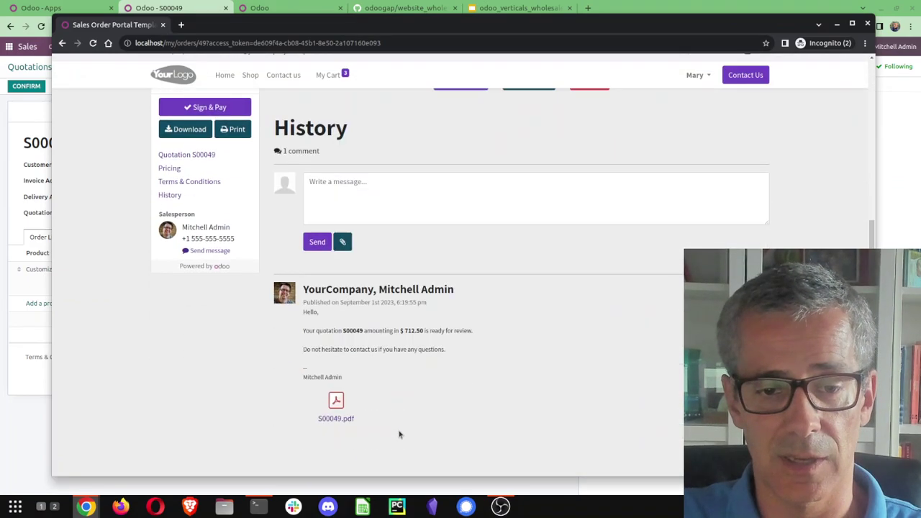
left_click(355, 173)
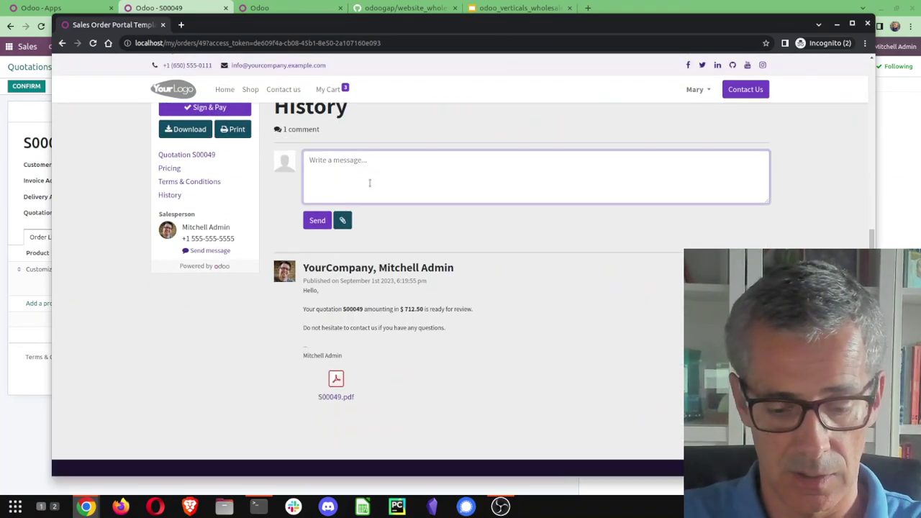
type("is this")
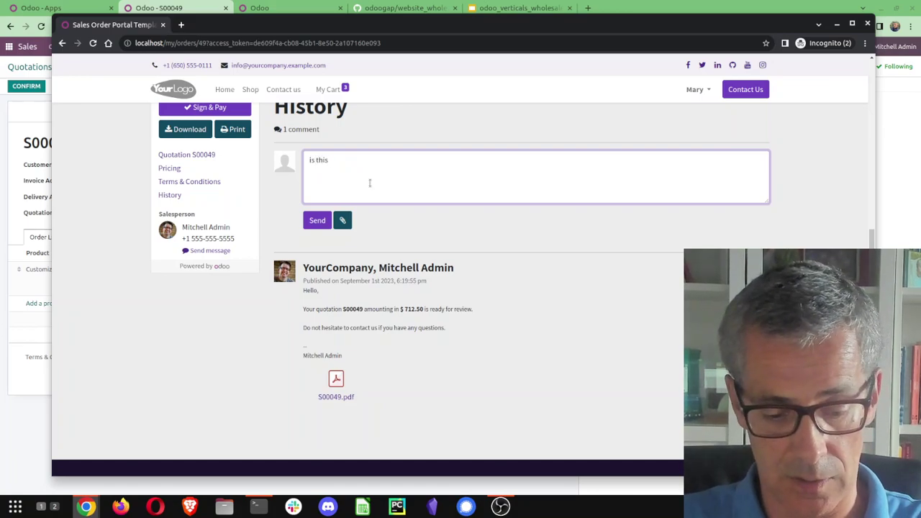
type(" 2m")
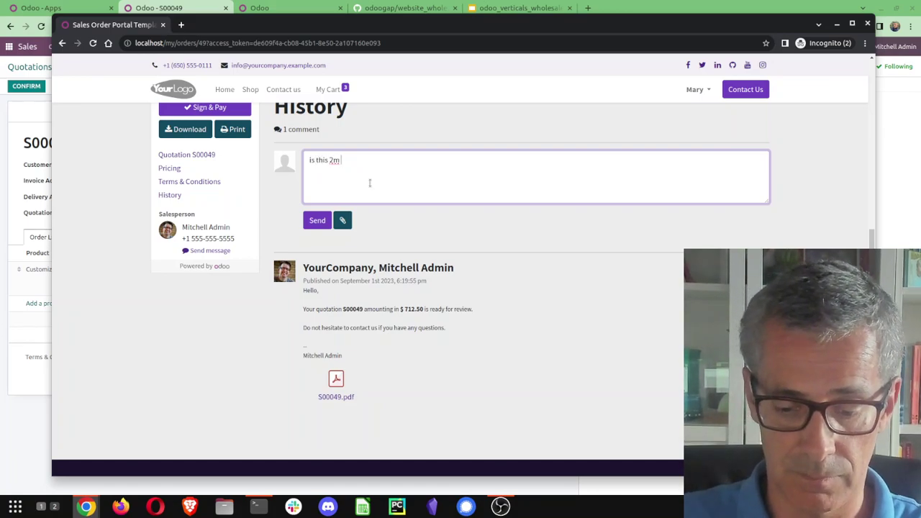
type(" ?")
left_click(318, 220)
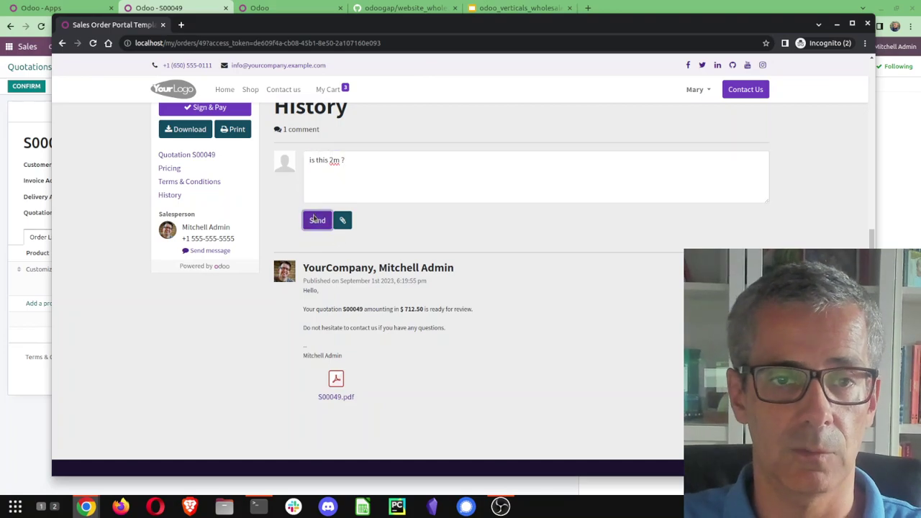
key("ctrl+w")
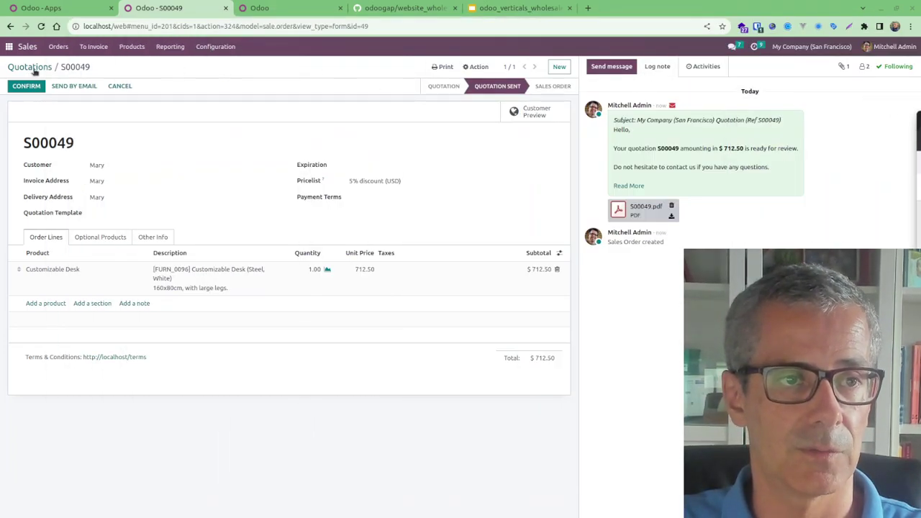
Check the 'is this 2m ?' comment in S00049's chatter, then confirm it as a sales order
left_click(41, 26)
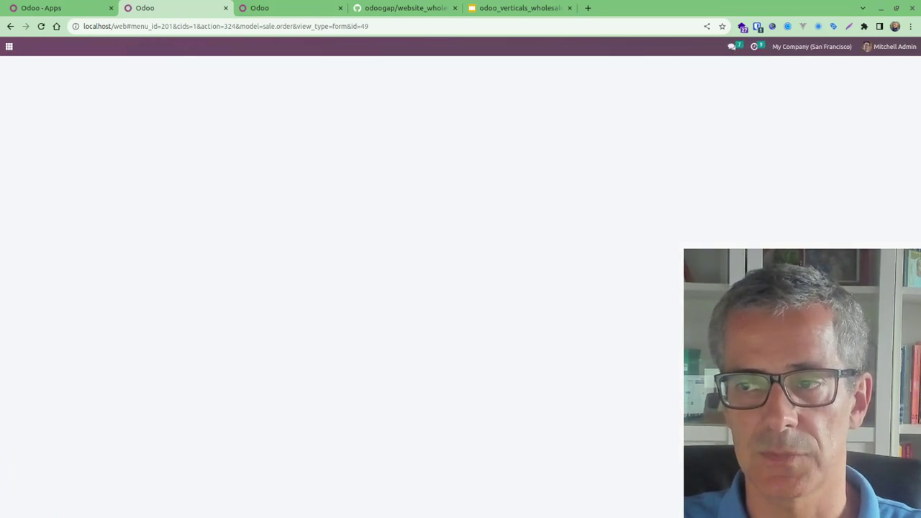
left_click_drag(641, 127, 595, 121)
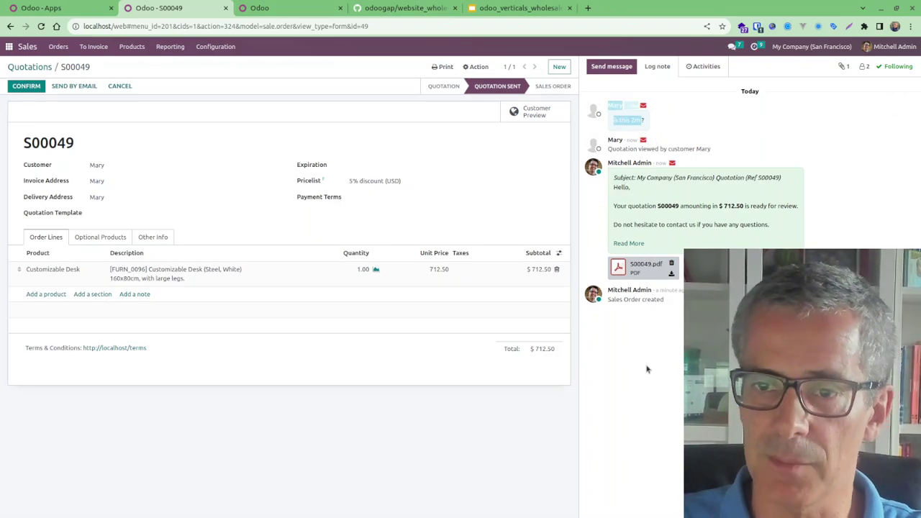
left_click(23, 67)
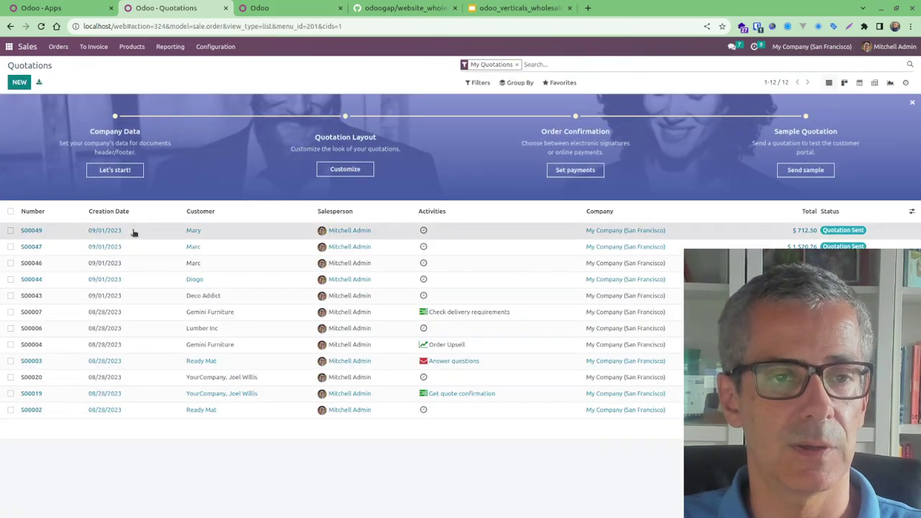
left_click(133, 233)
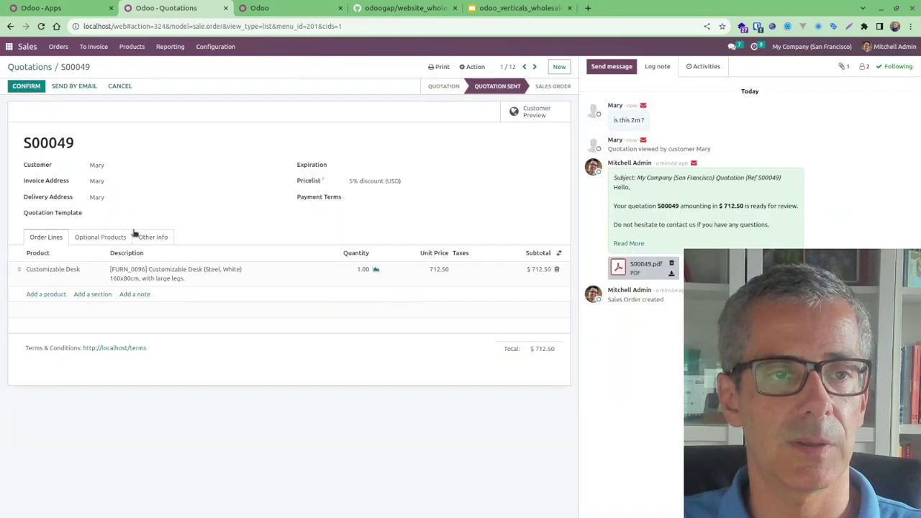
left_click(27, 87)
In the portal, check Quotations and Sales Orders, where S00049 now appears as a $712.50 order
key("alt+Tab")
left_click_drag(214, 26, 233, 48)
scroll(200, 144, "up", 10)
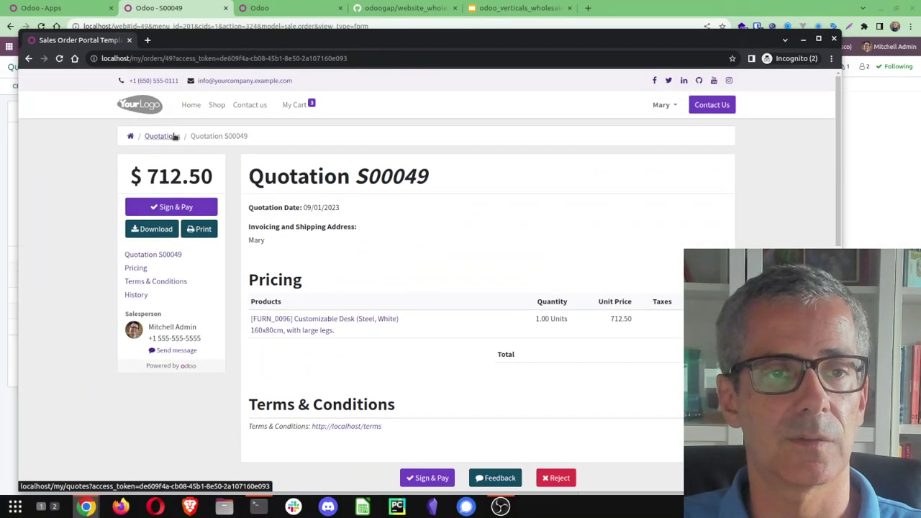
left_click(162, 135)
left_click(131, 137)
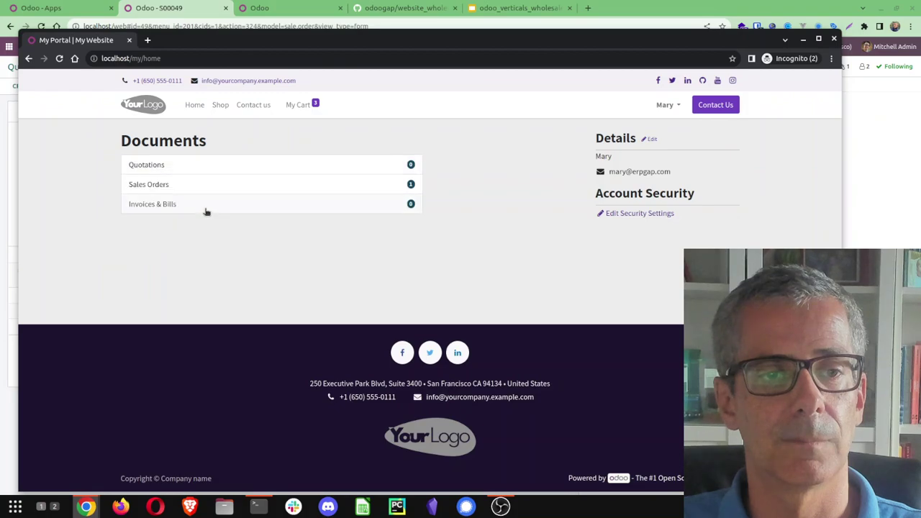
left_click(163, 189)
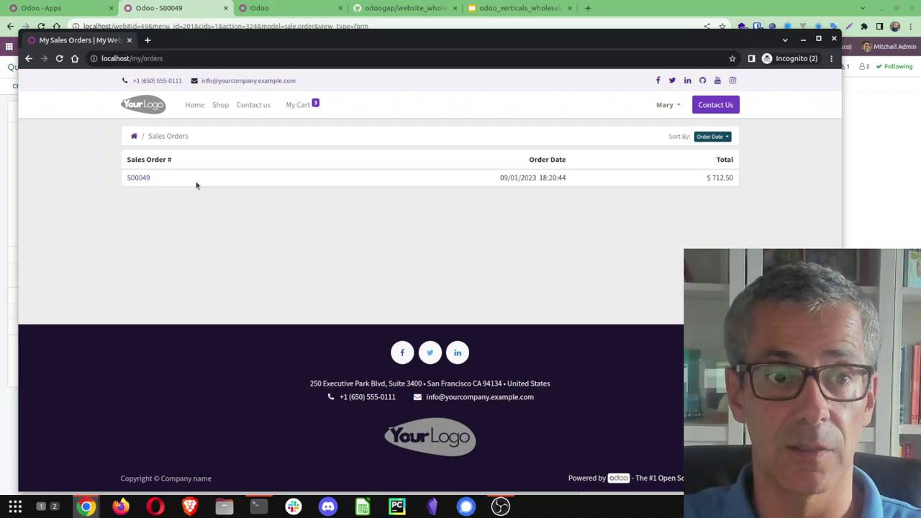
left_click(133, 137)
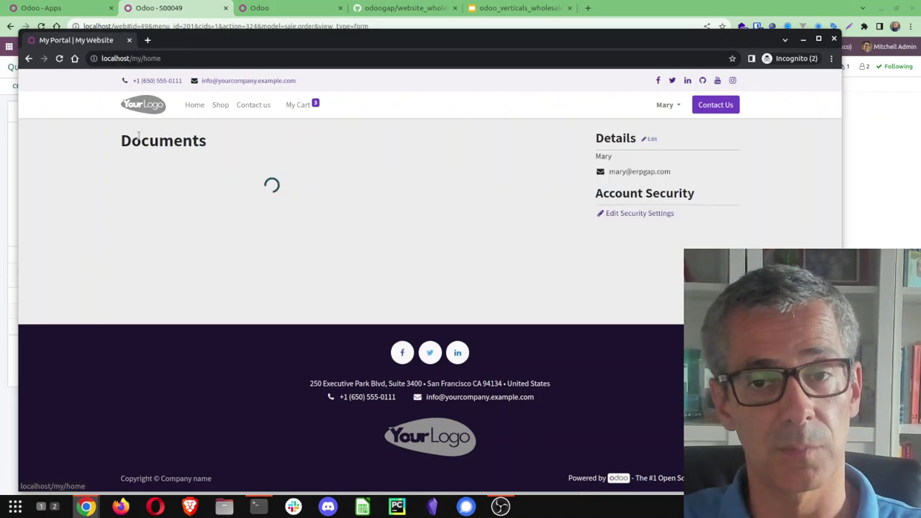